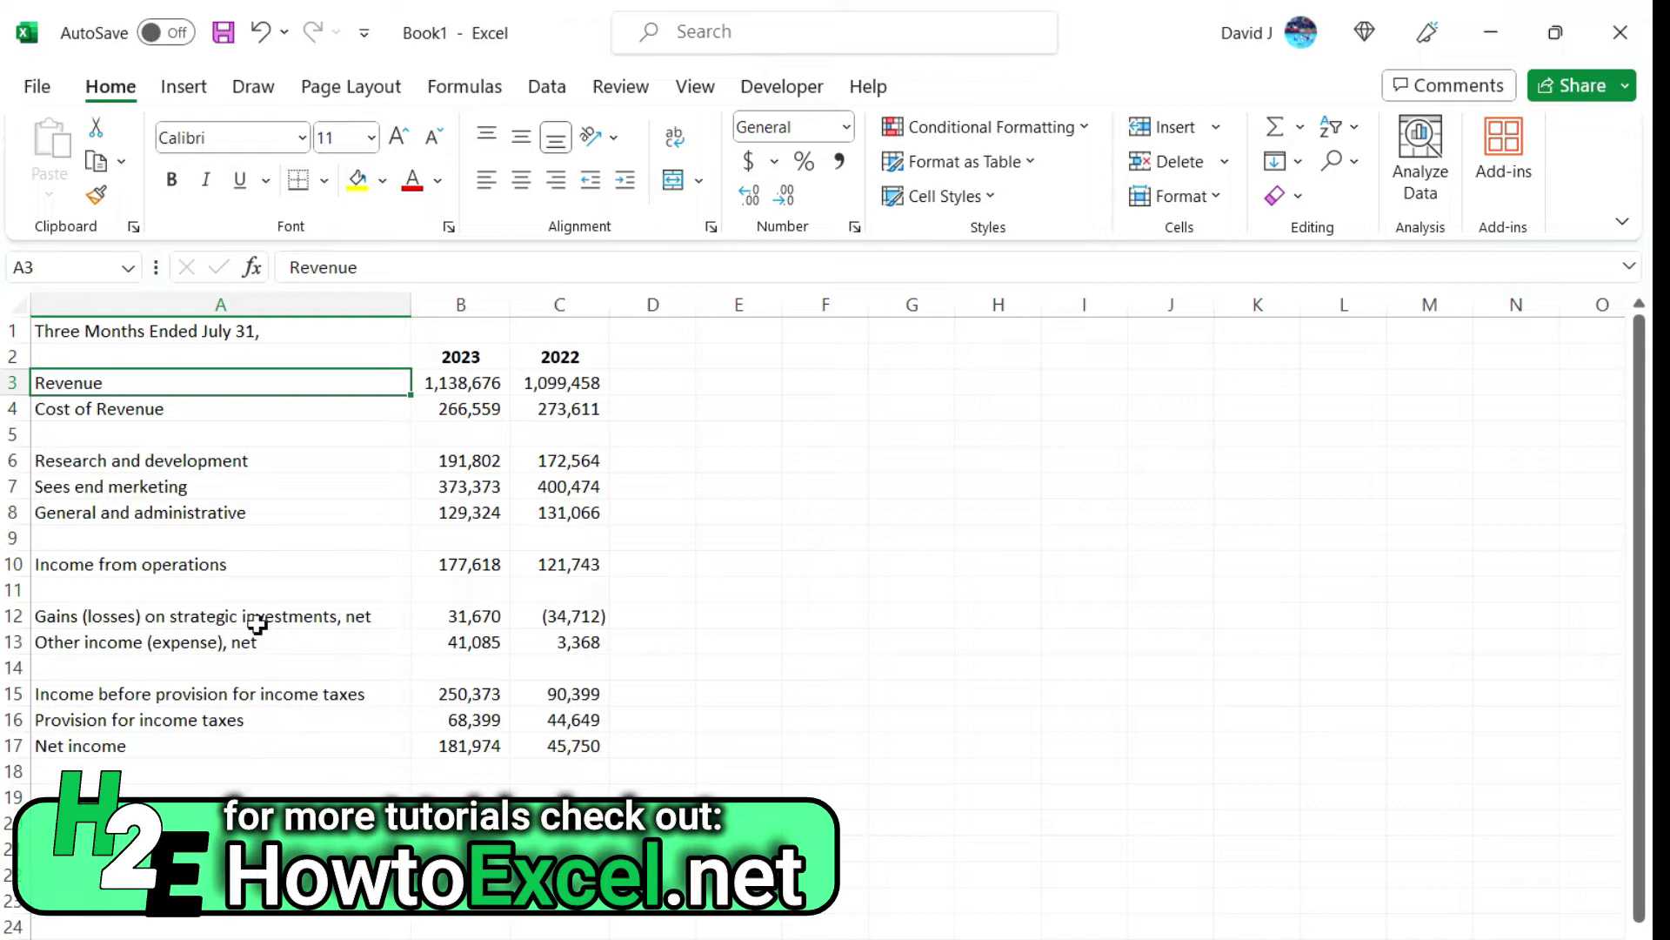
# - Switch the ribbon to the Data tab to reach the sorting and filtering tools
pyautogui.click(545, 90)
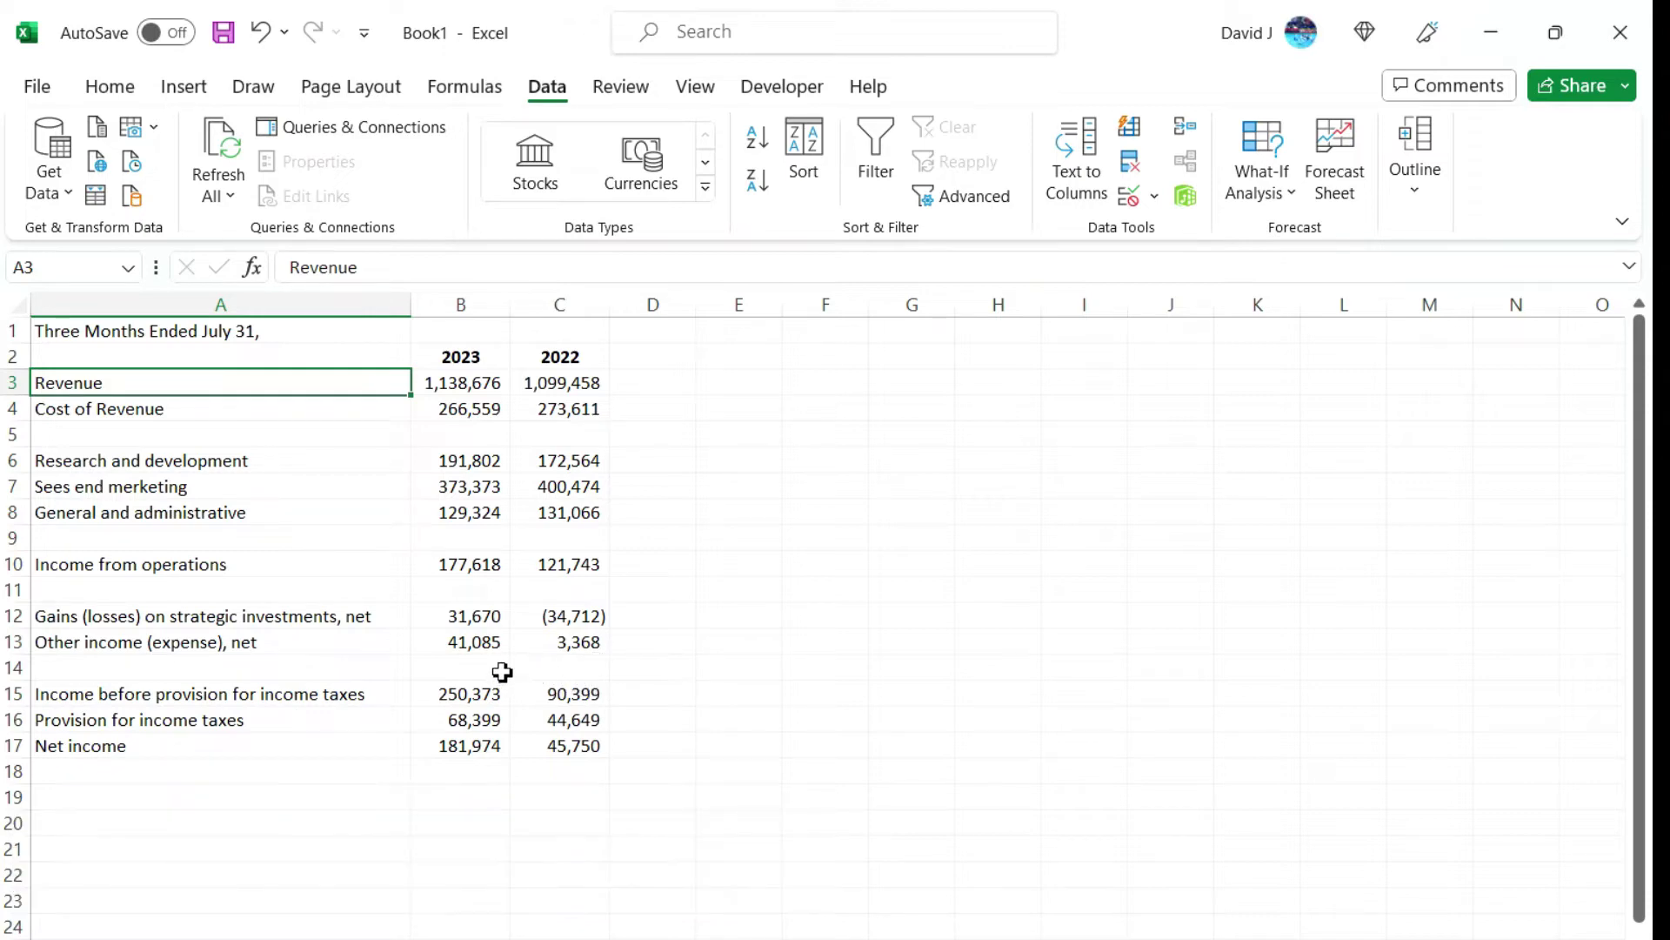
# - Turn on AutoFilter and check that column A's list shows only Revenue and Cost of Revenue
pyautogui.click(868, 184)
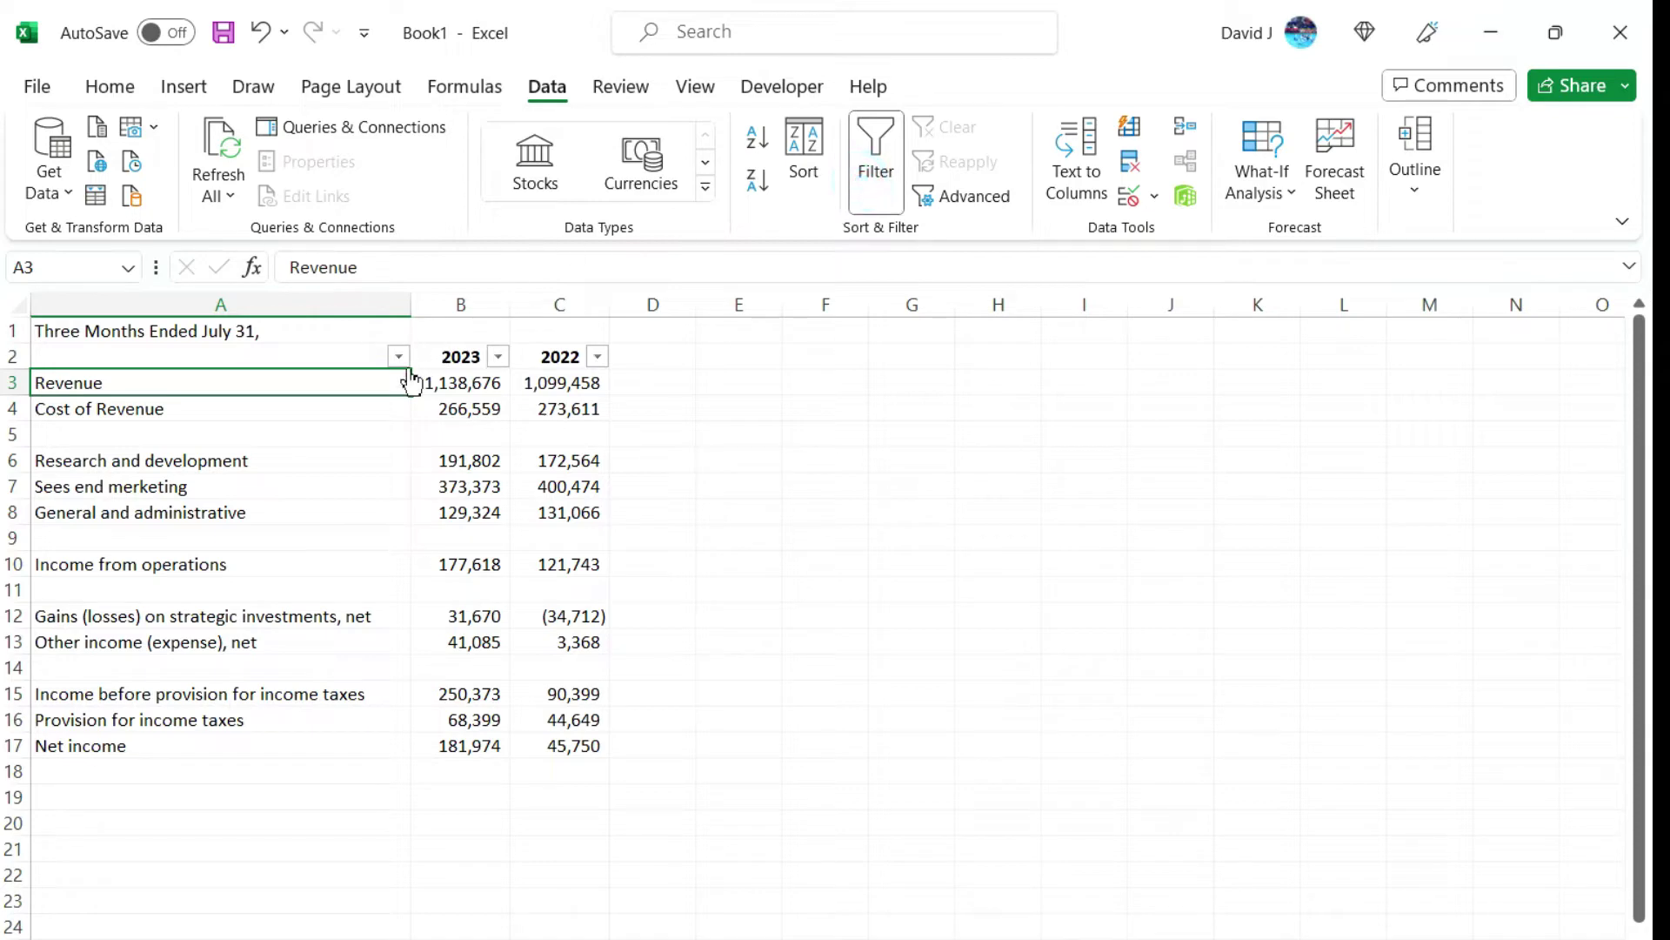
pyautogui.click(398, 356)
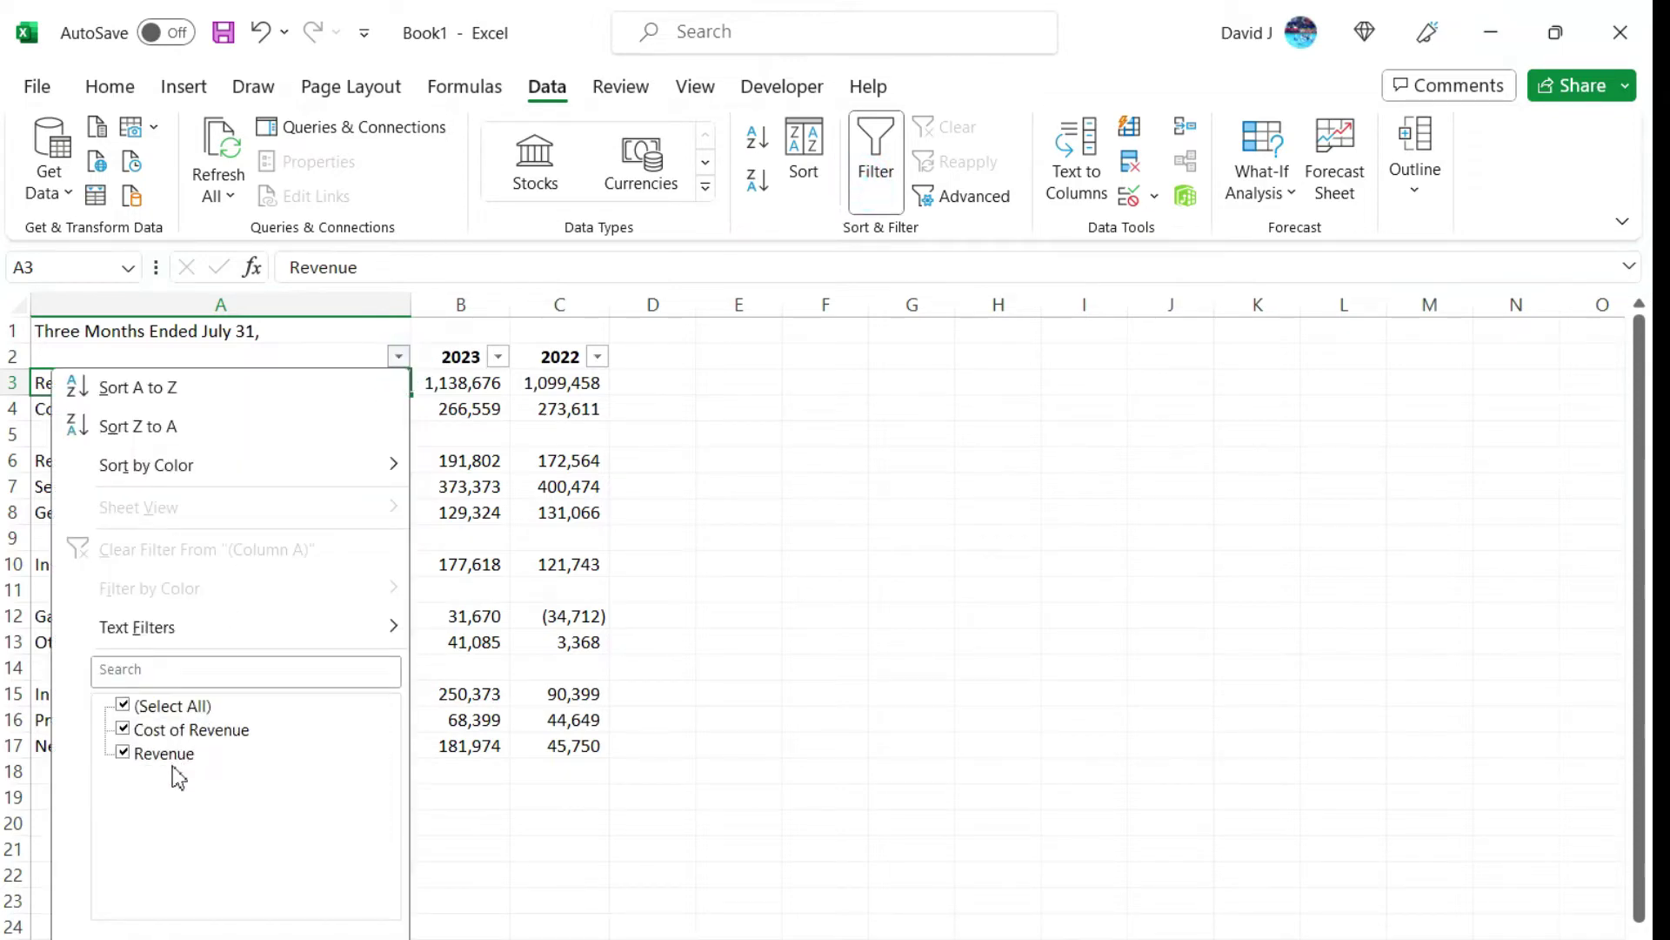
pyautogui.click(509, 568)
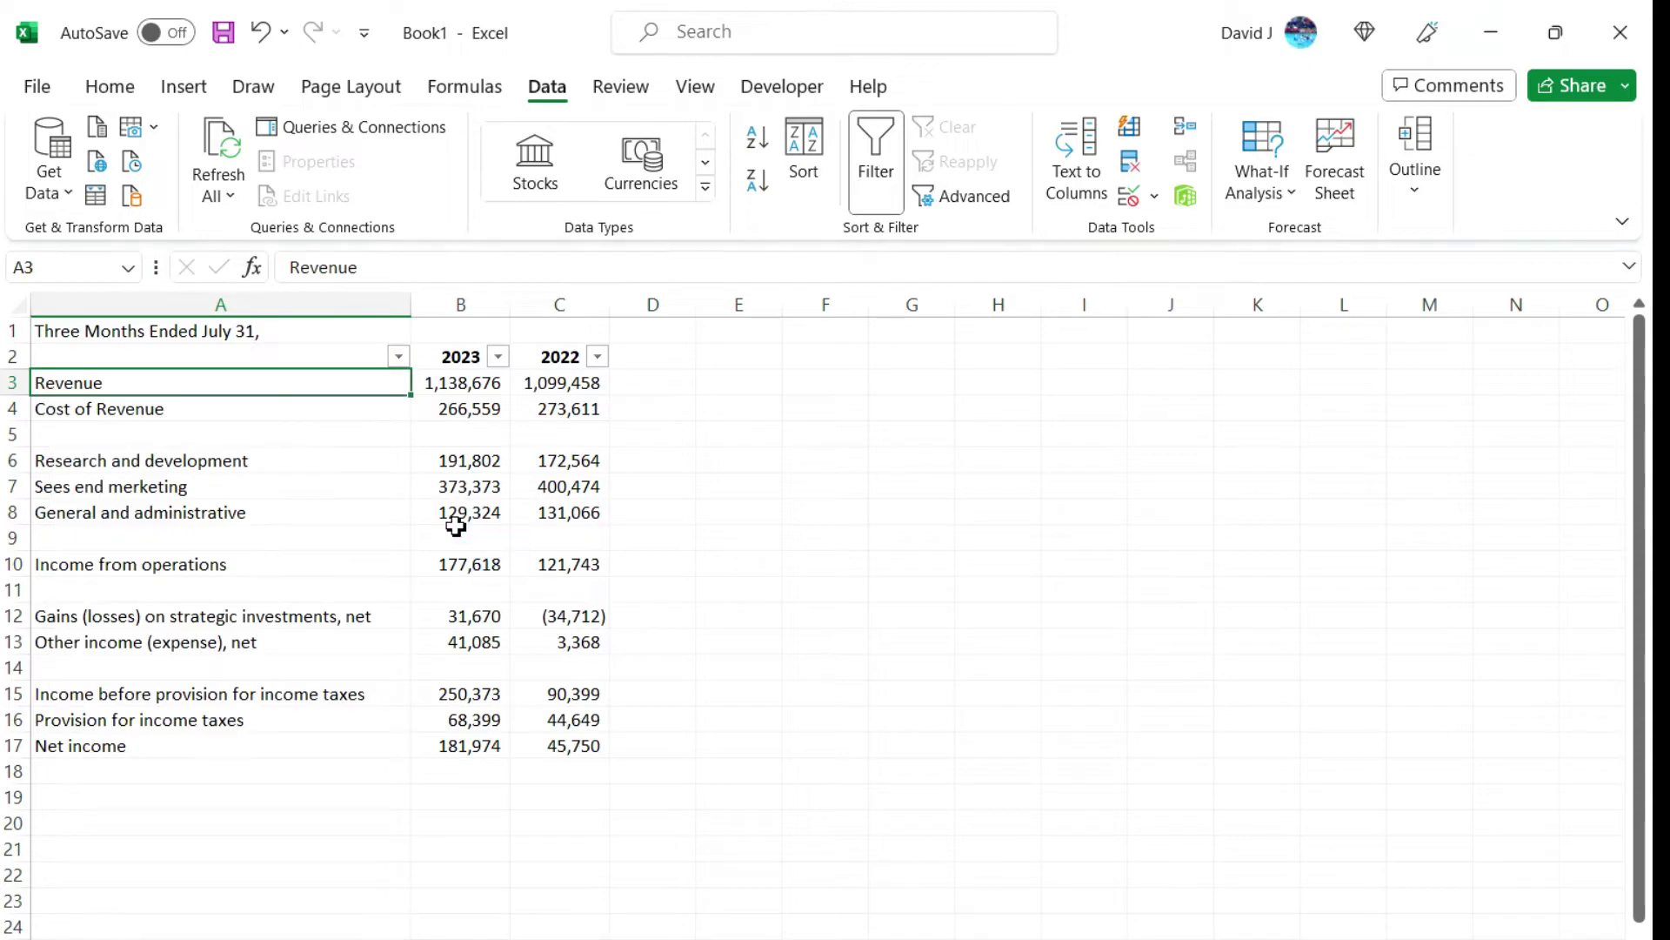
# - Confirm cell A5 below Cost of Revenue is empty and bring up row 5's context menu
pyautogui.click(317, 405)
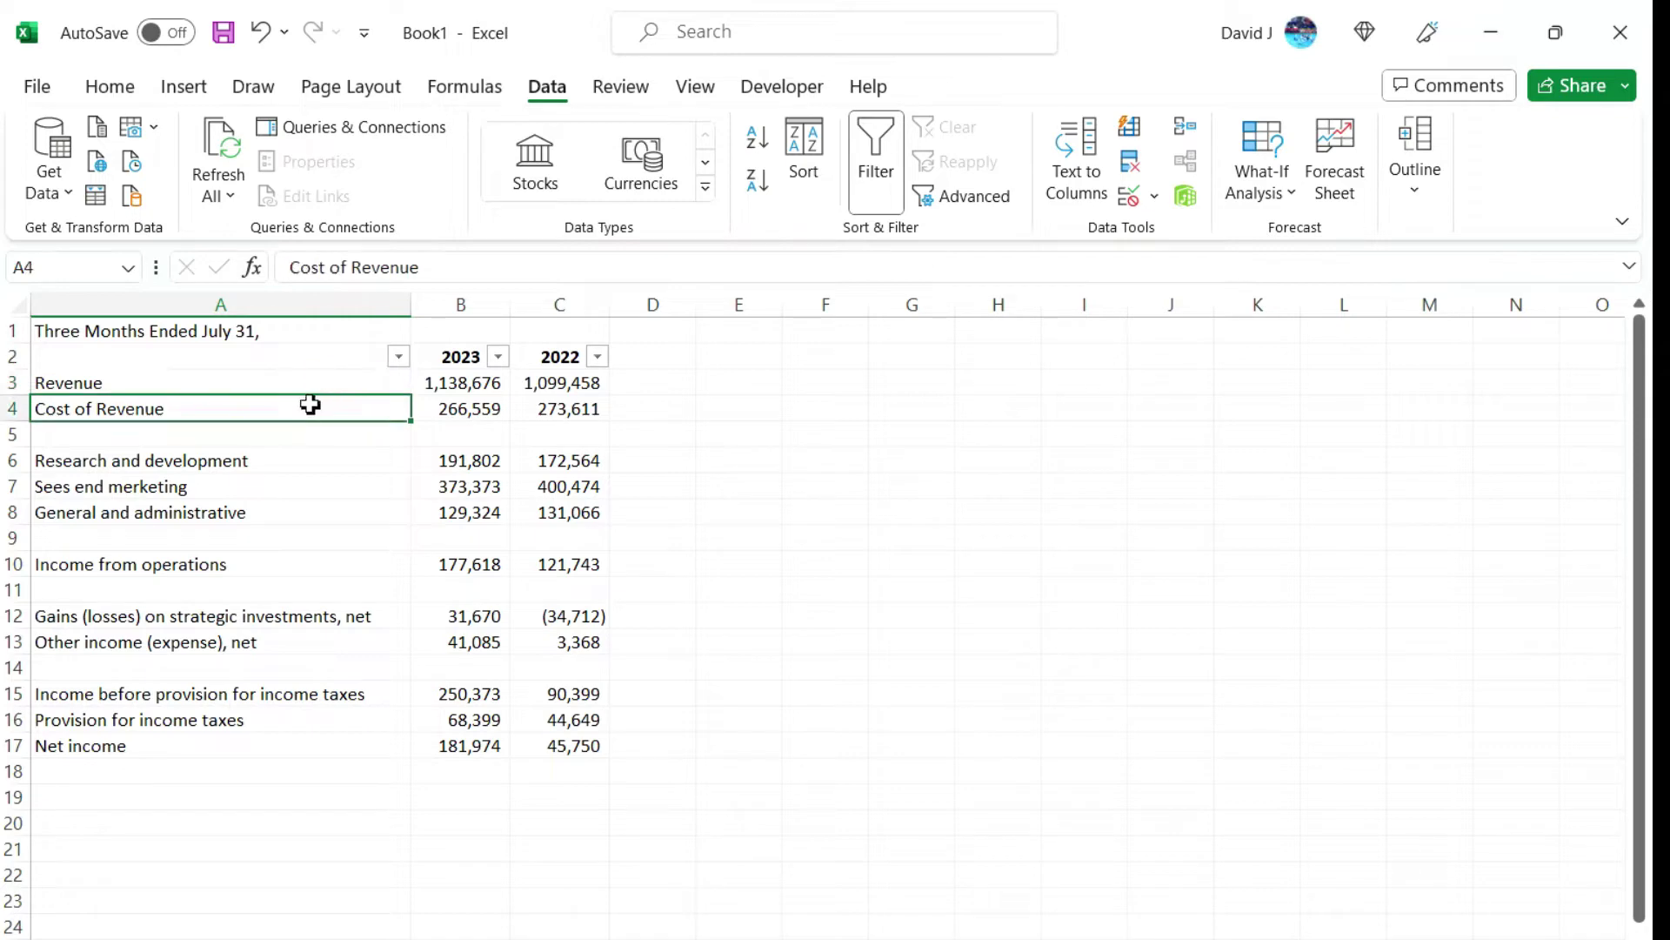
pyautogui.click(298, 433)
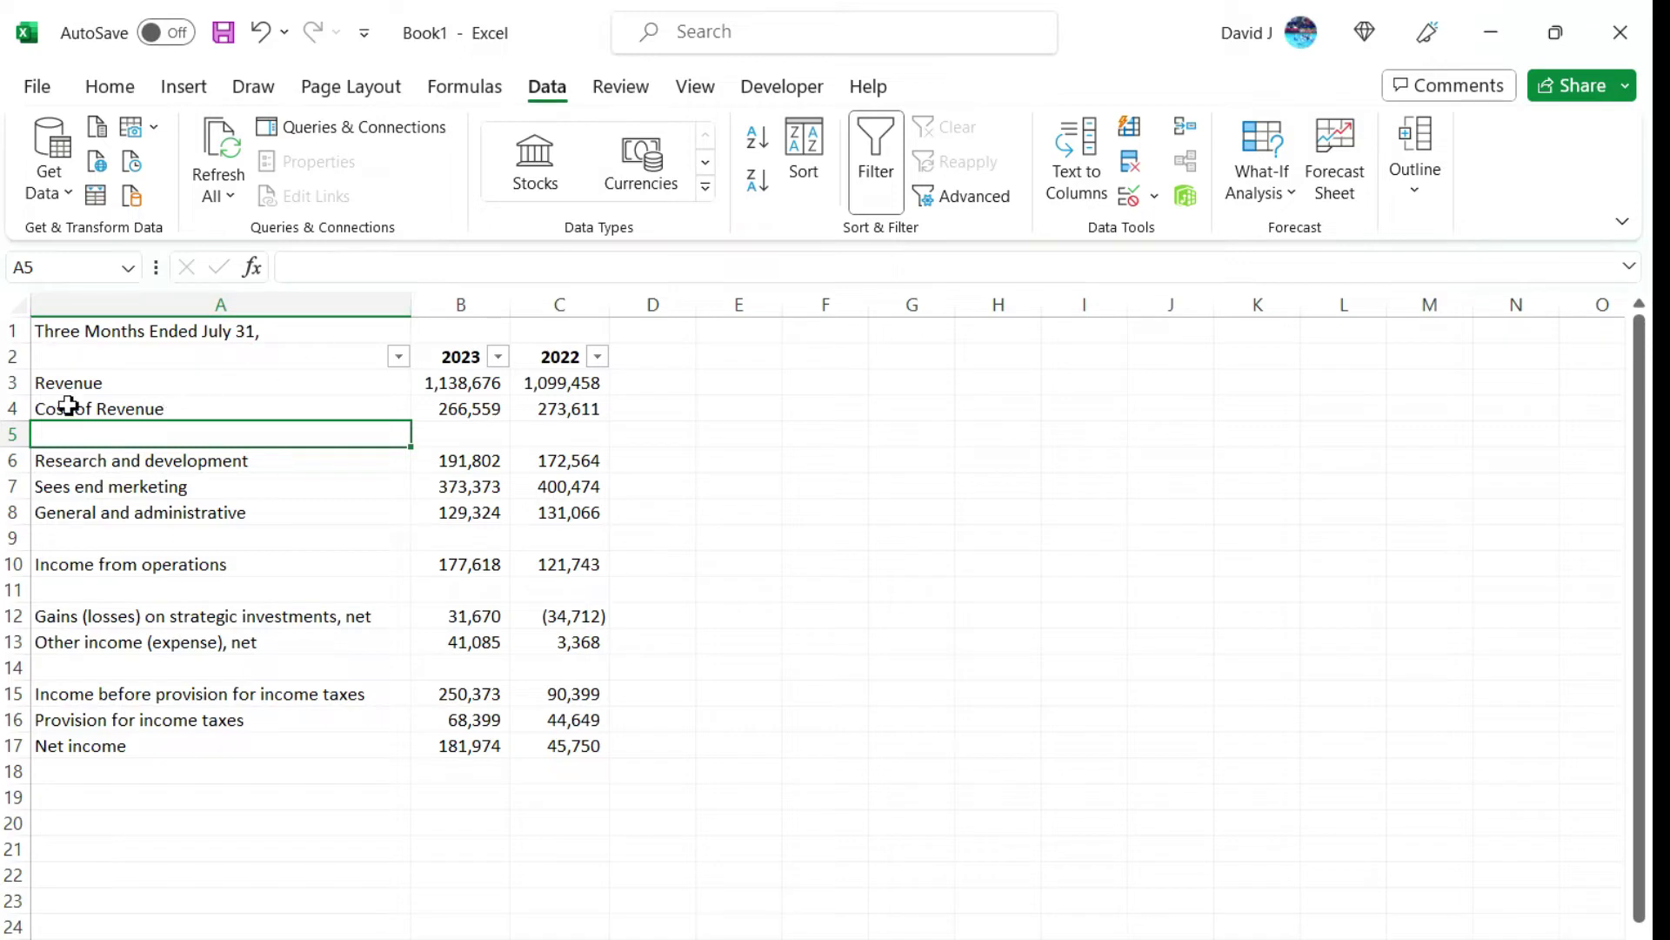
pyautogui.rightClick(11, 434)
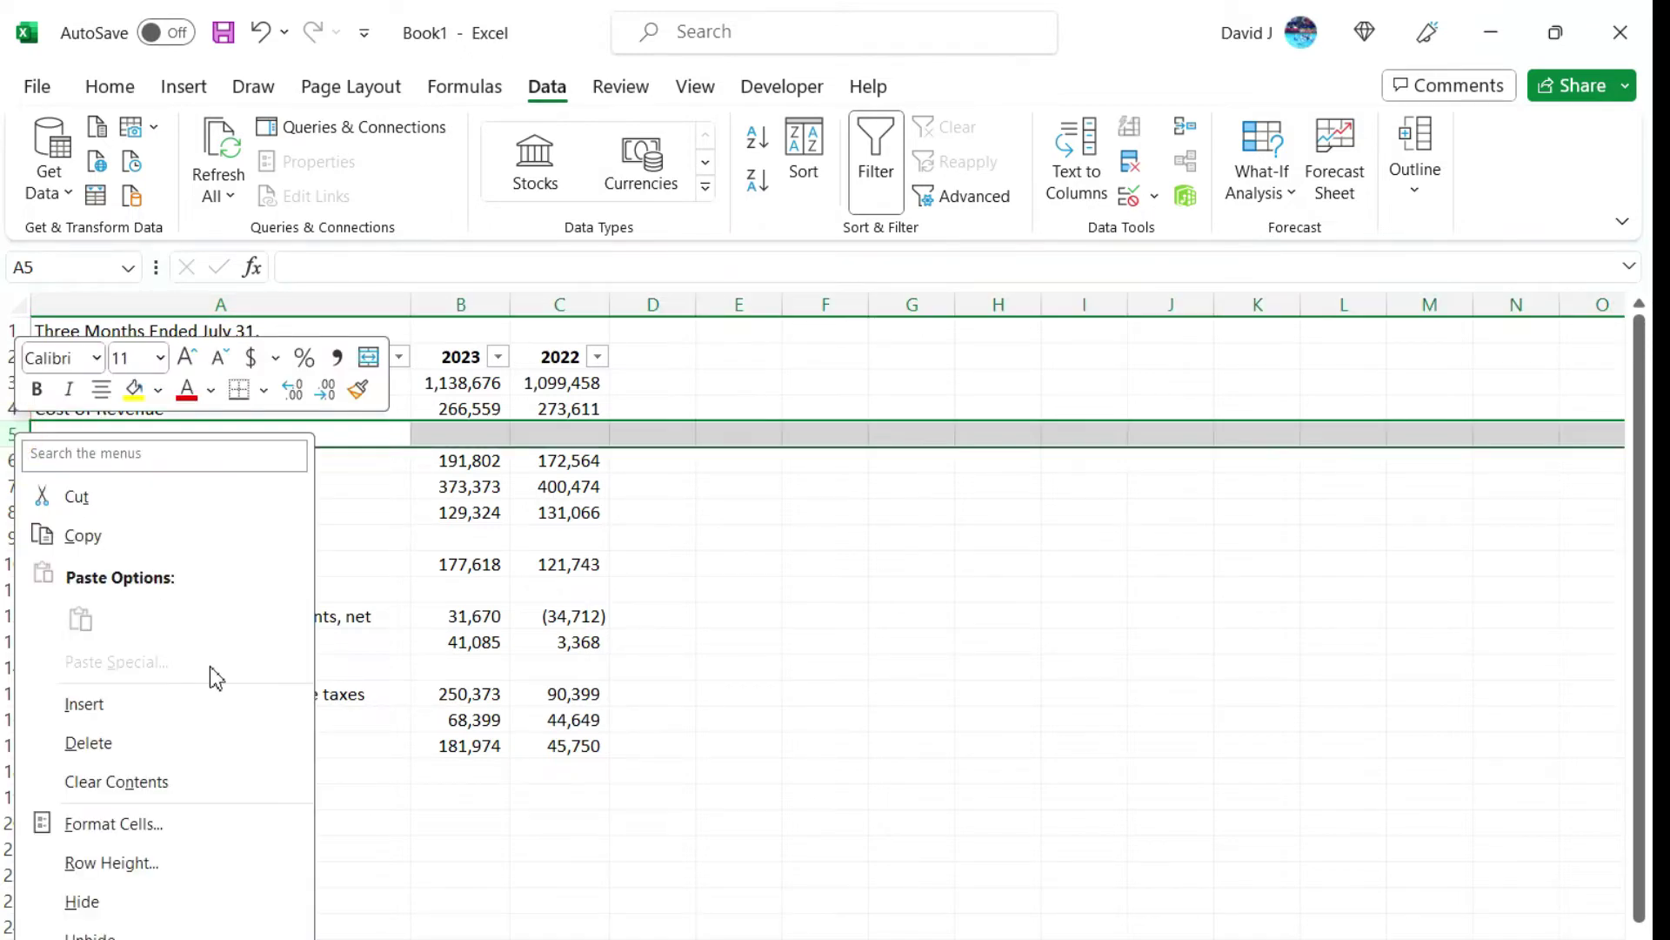
# - Delete blank row 5 and reapply AutoFilter to the header row
pyautogui.click(235, 744)
pyautogui.click(279, 484)
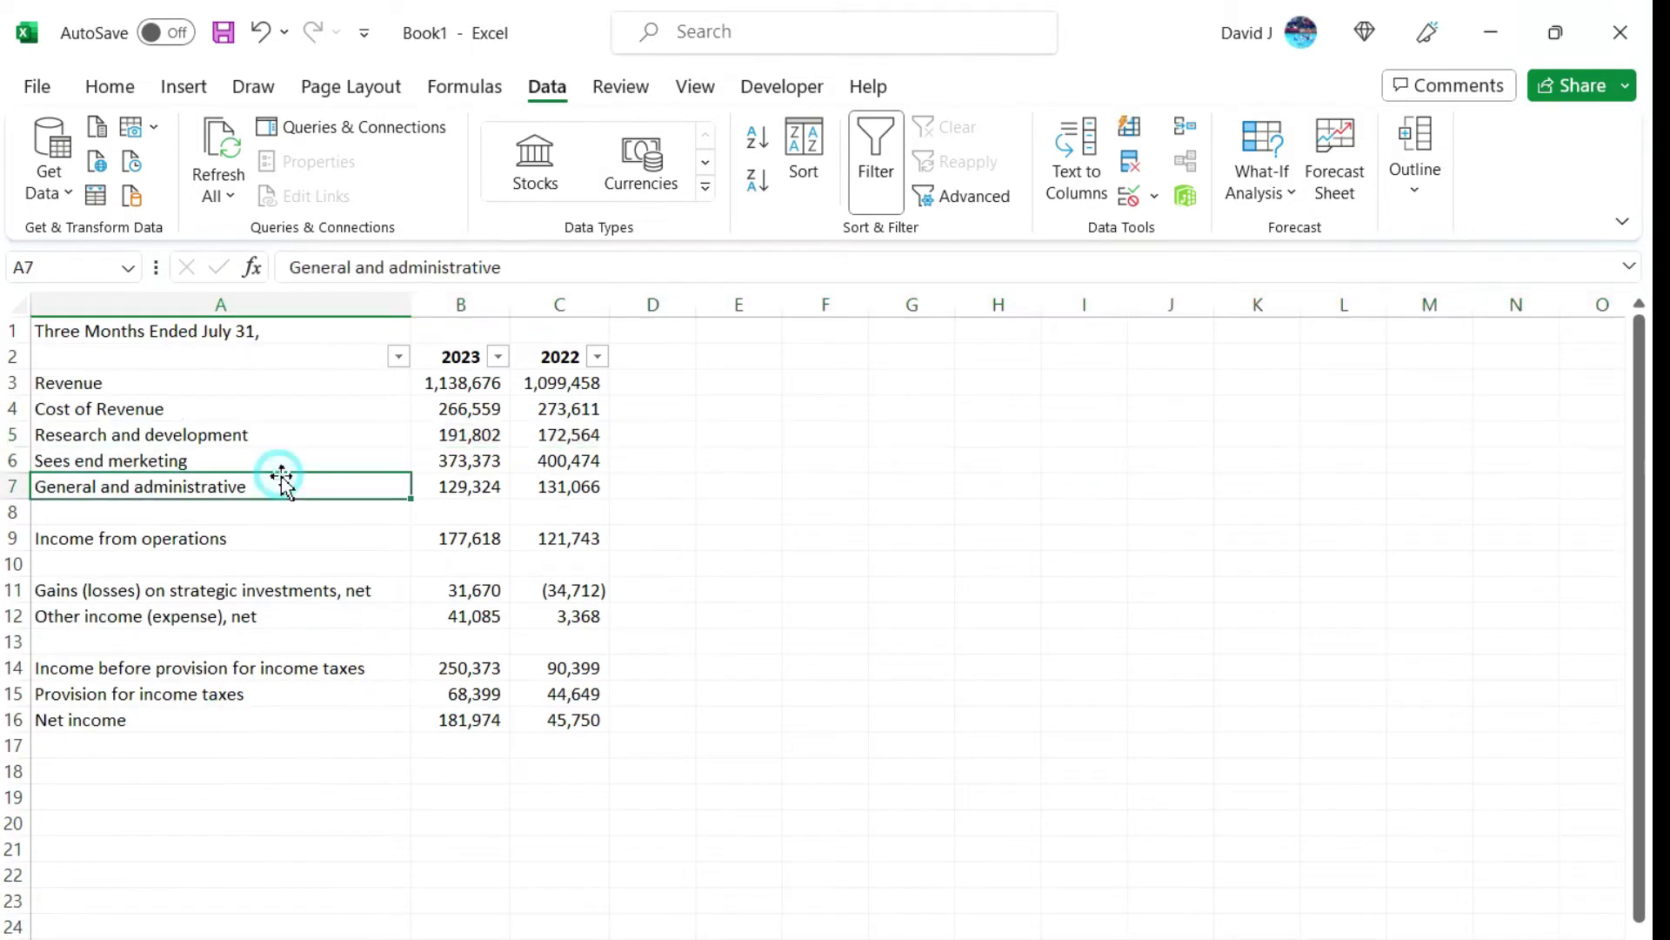
pyautogui.click(888, 161)
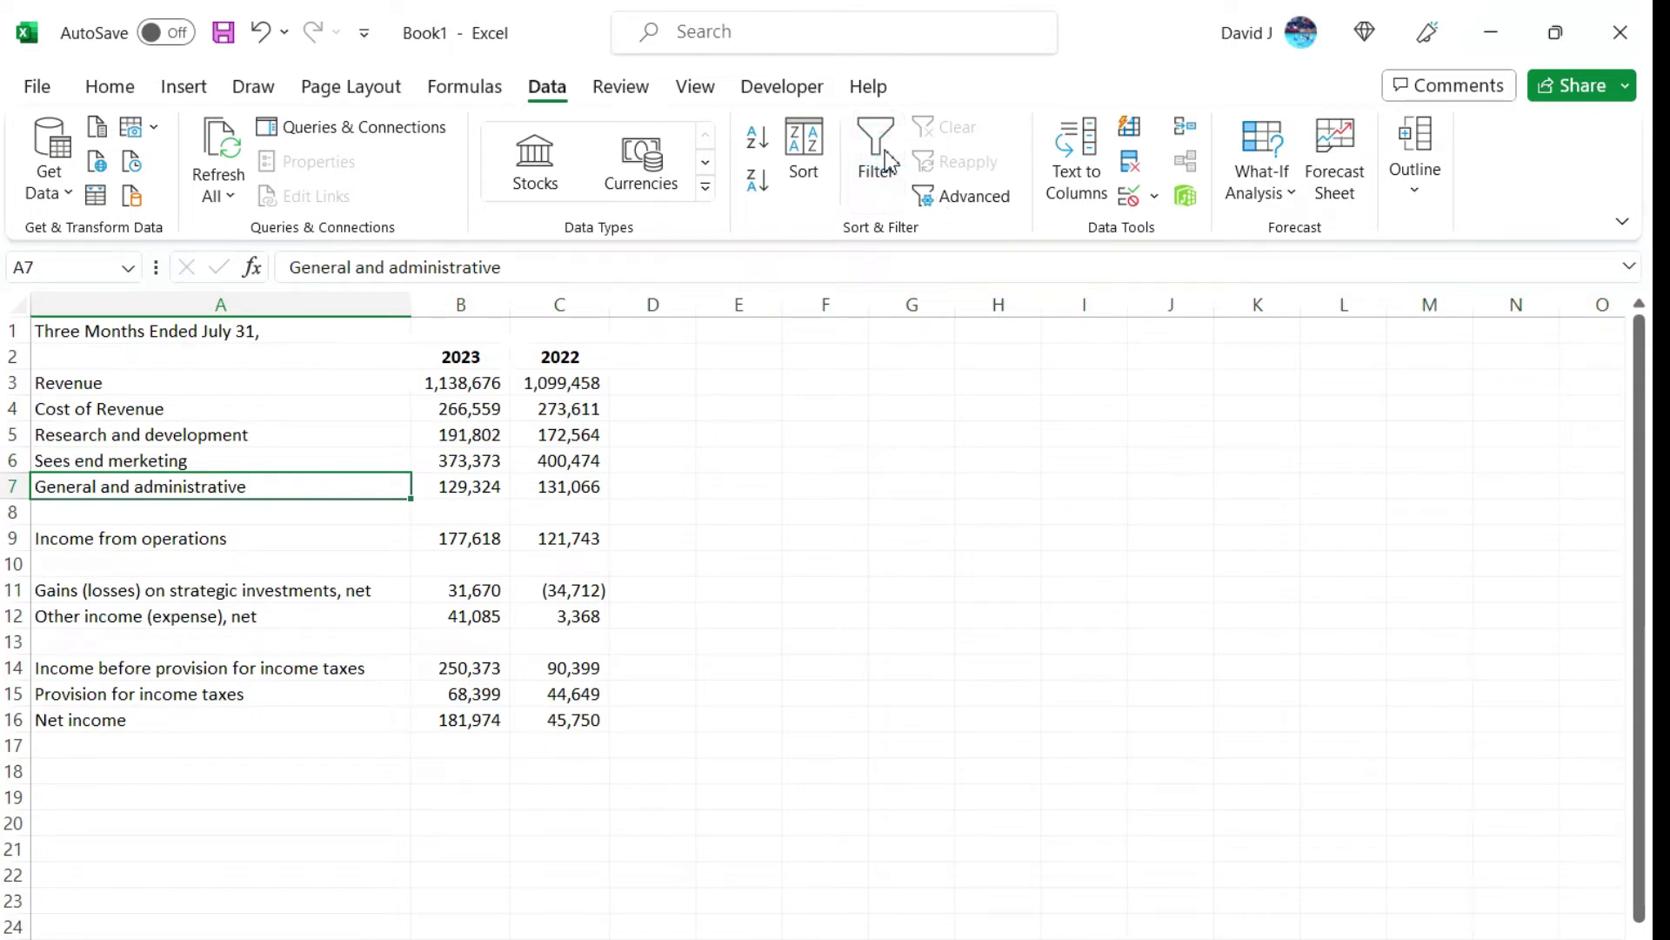
pyautogui.click(887, 161)
# - Check that column A's filter list now reaches General and administrative, then toggle the filter off
pyautogui.click(399, 357)
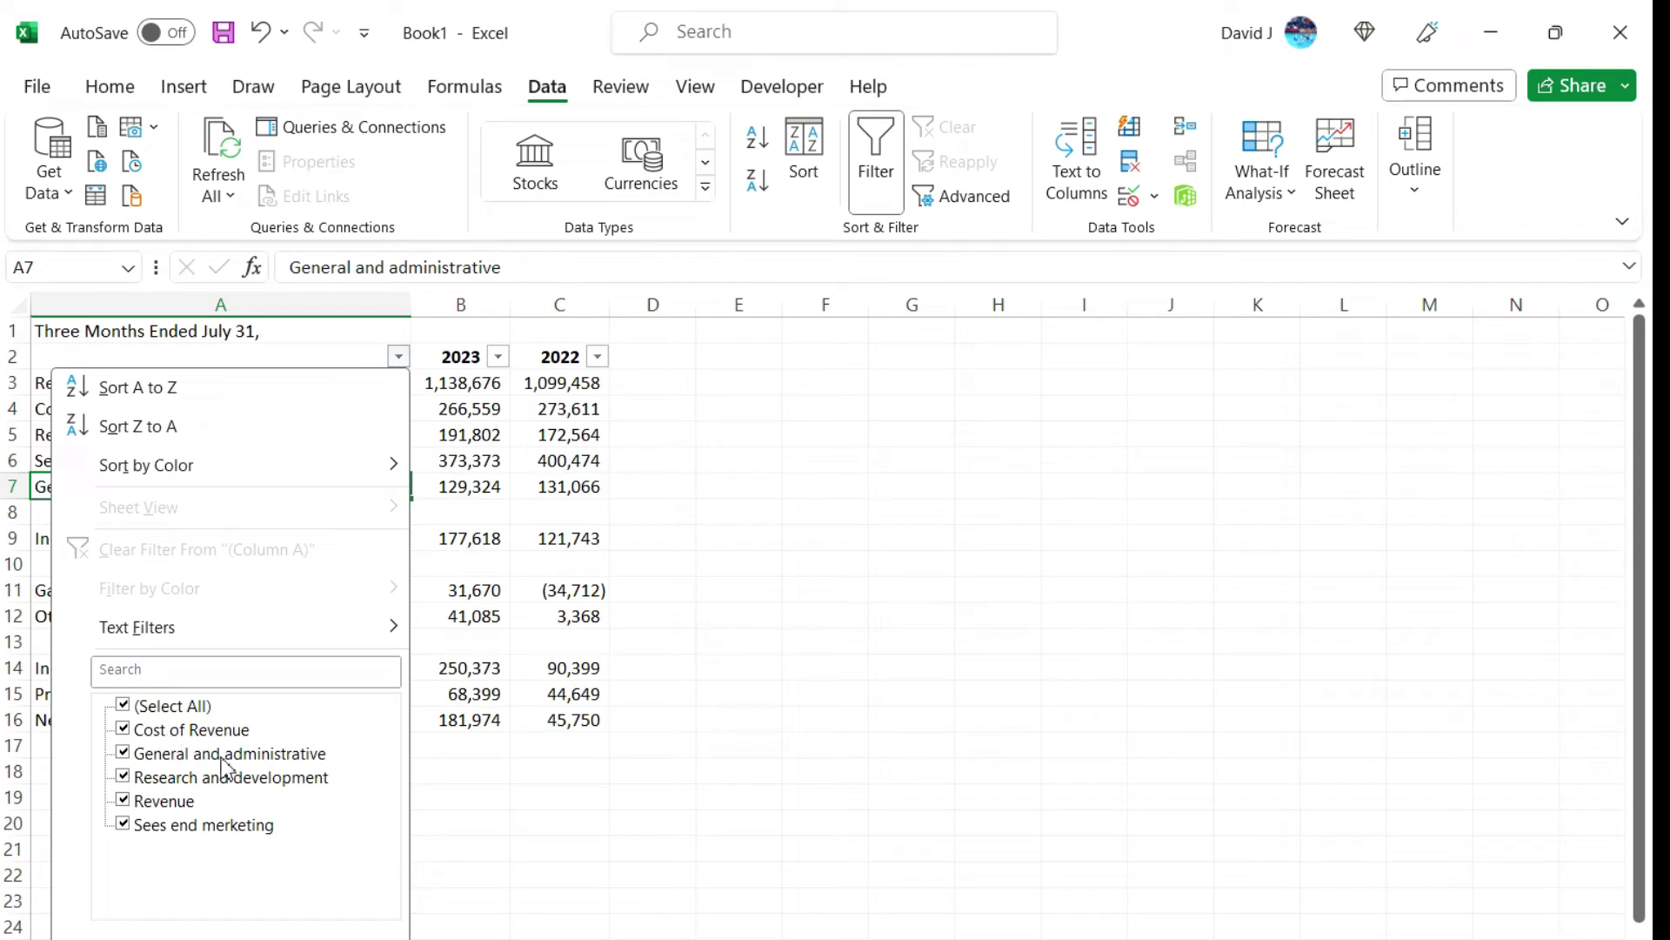
pyautogui.click(483, 470)
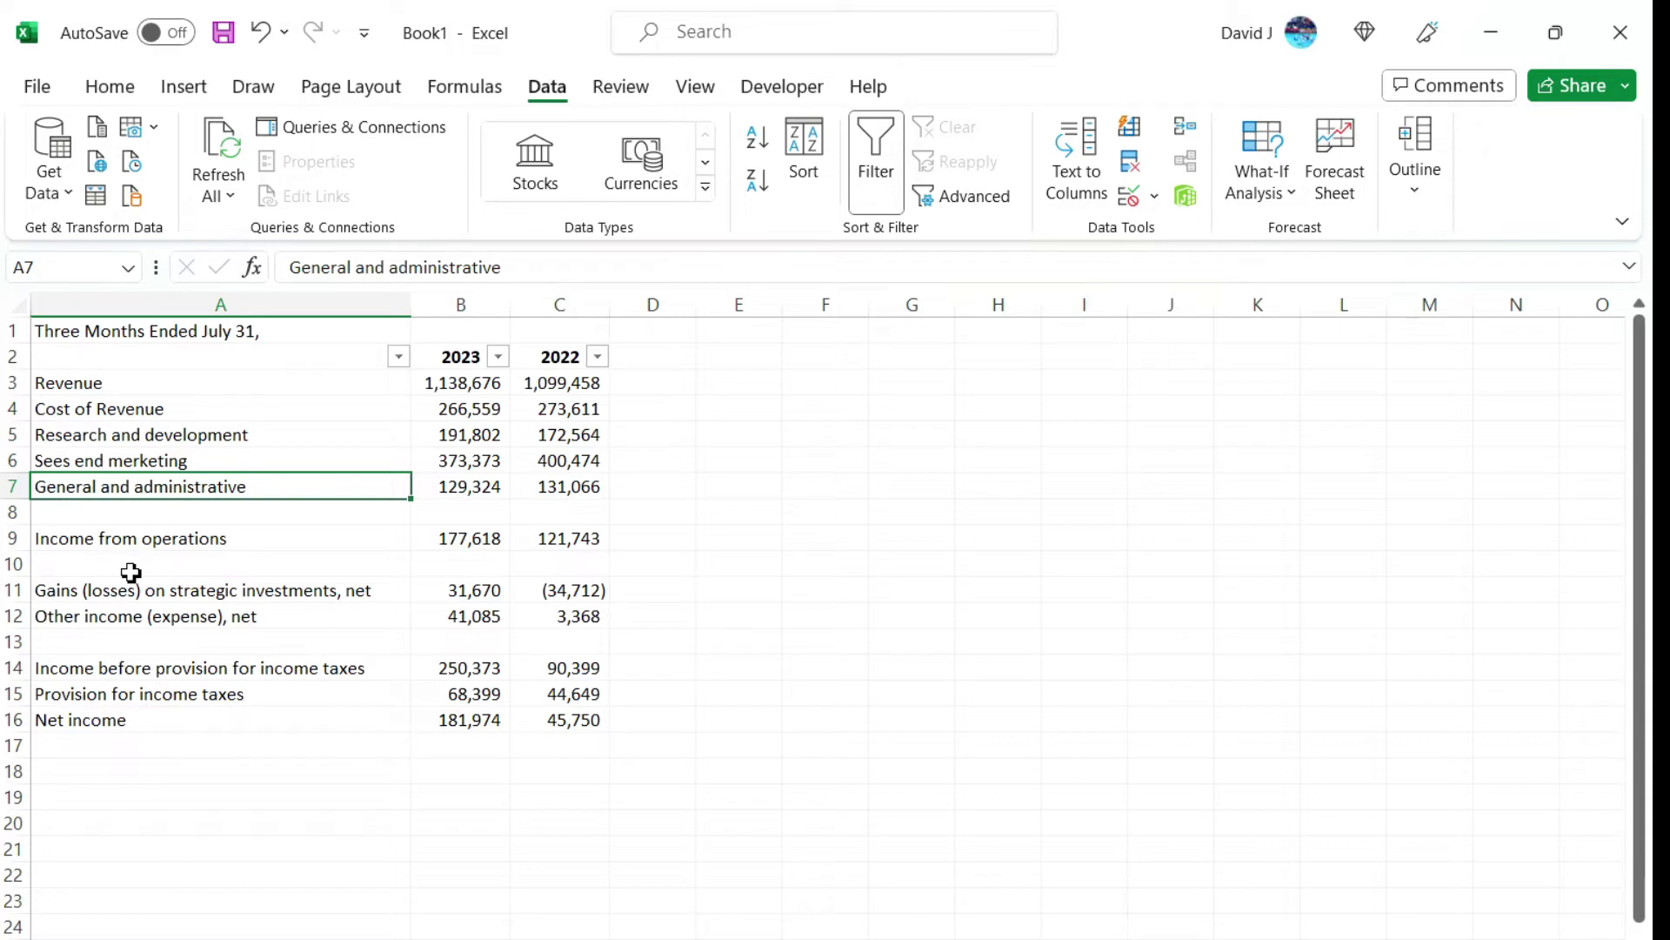
pyautogui.hotkey('ctrl', 'shift', 'l')
# - Restore the deleted row 5 and review the blank separator cells A5, A9 and A11
pyautogui.hotkey('ctrl', 'z')
pyautogui.hotkey('ctrl', 'z')
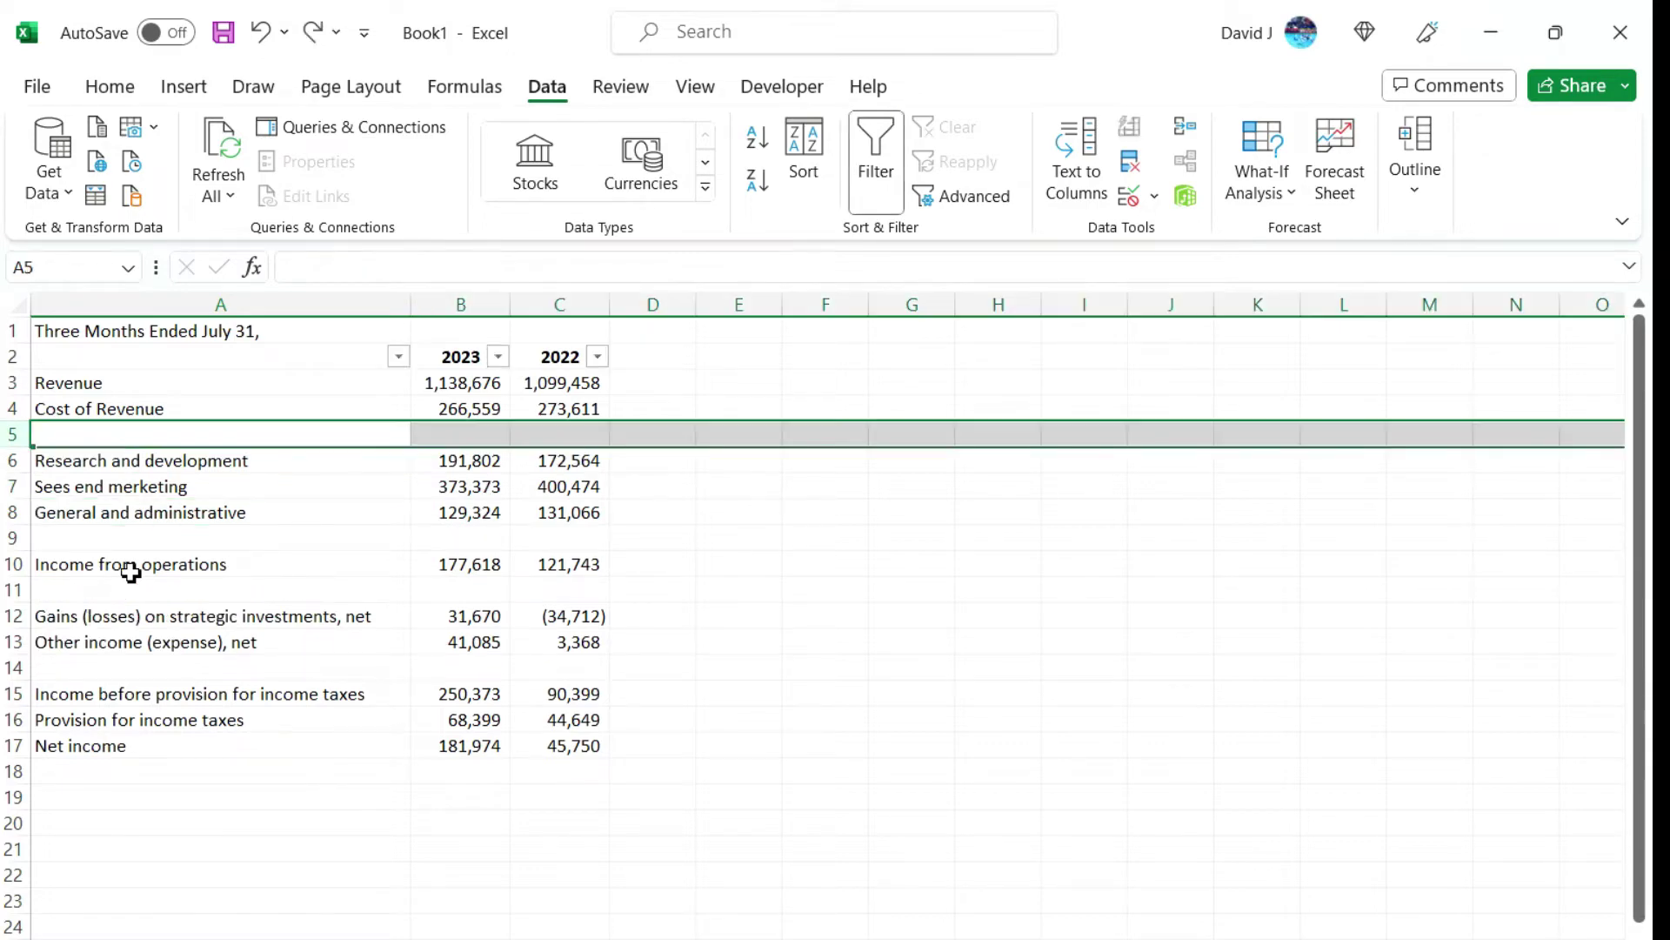
pyautogui.click(195, 536)
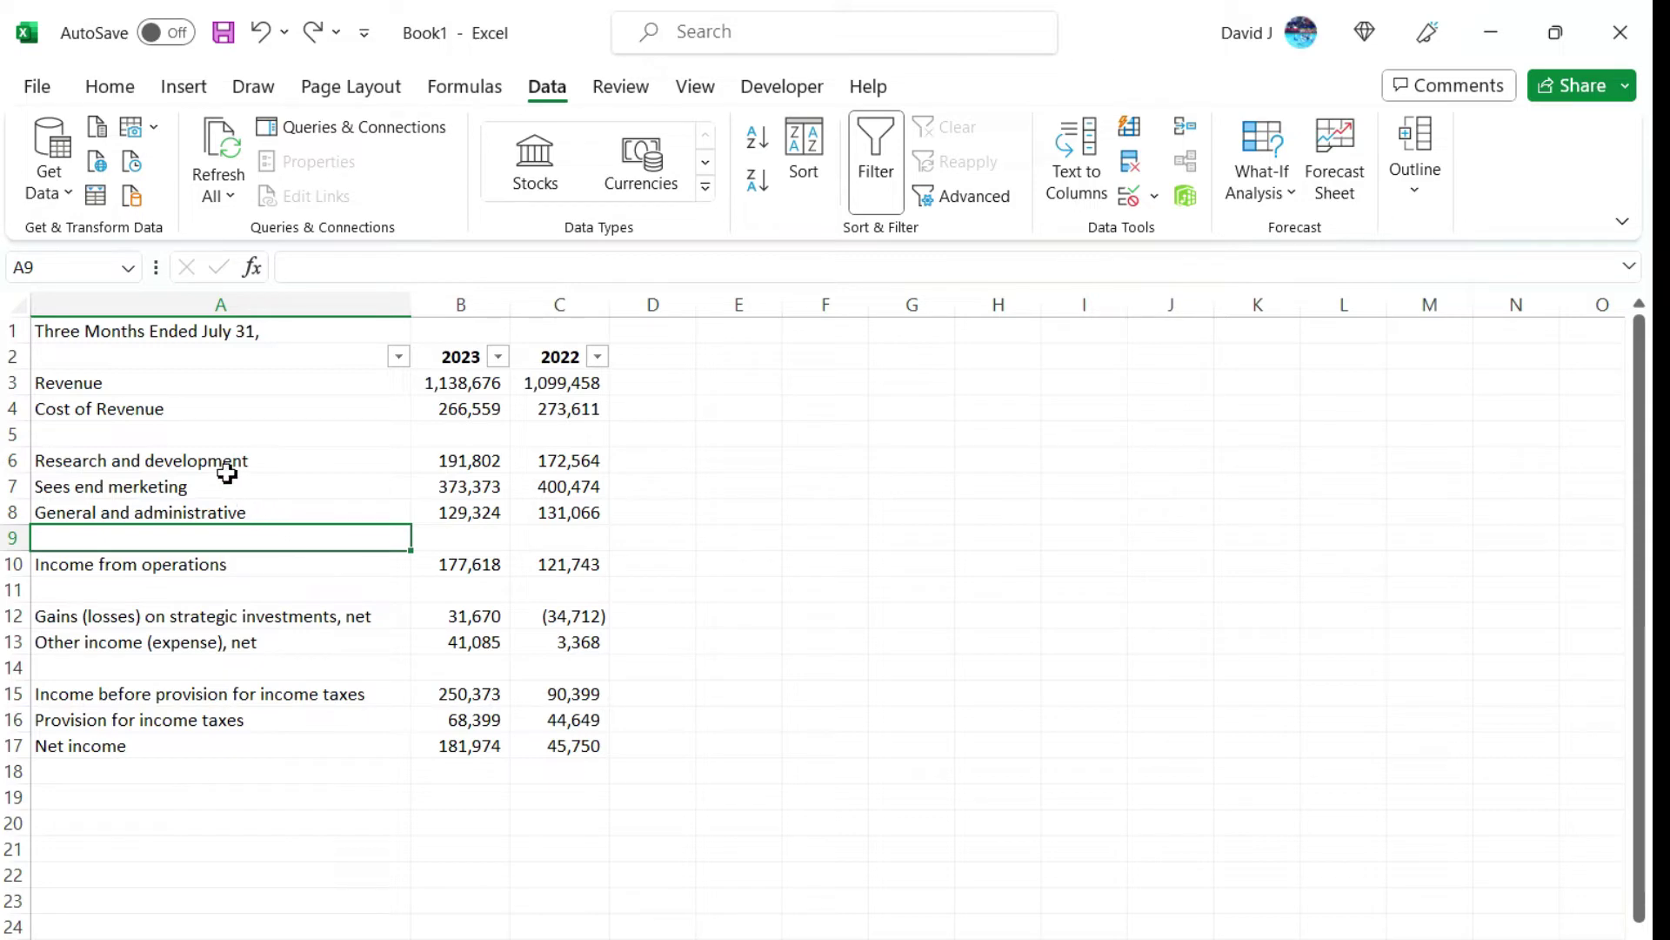
pyautogui.click(222, 433)
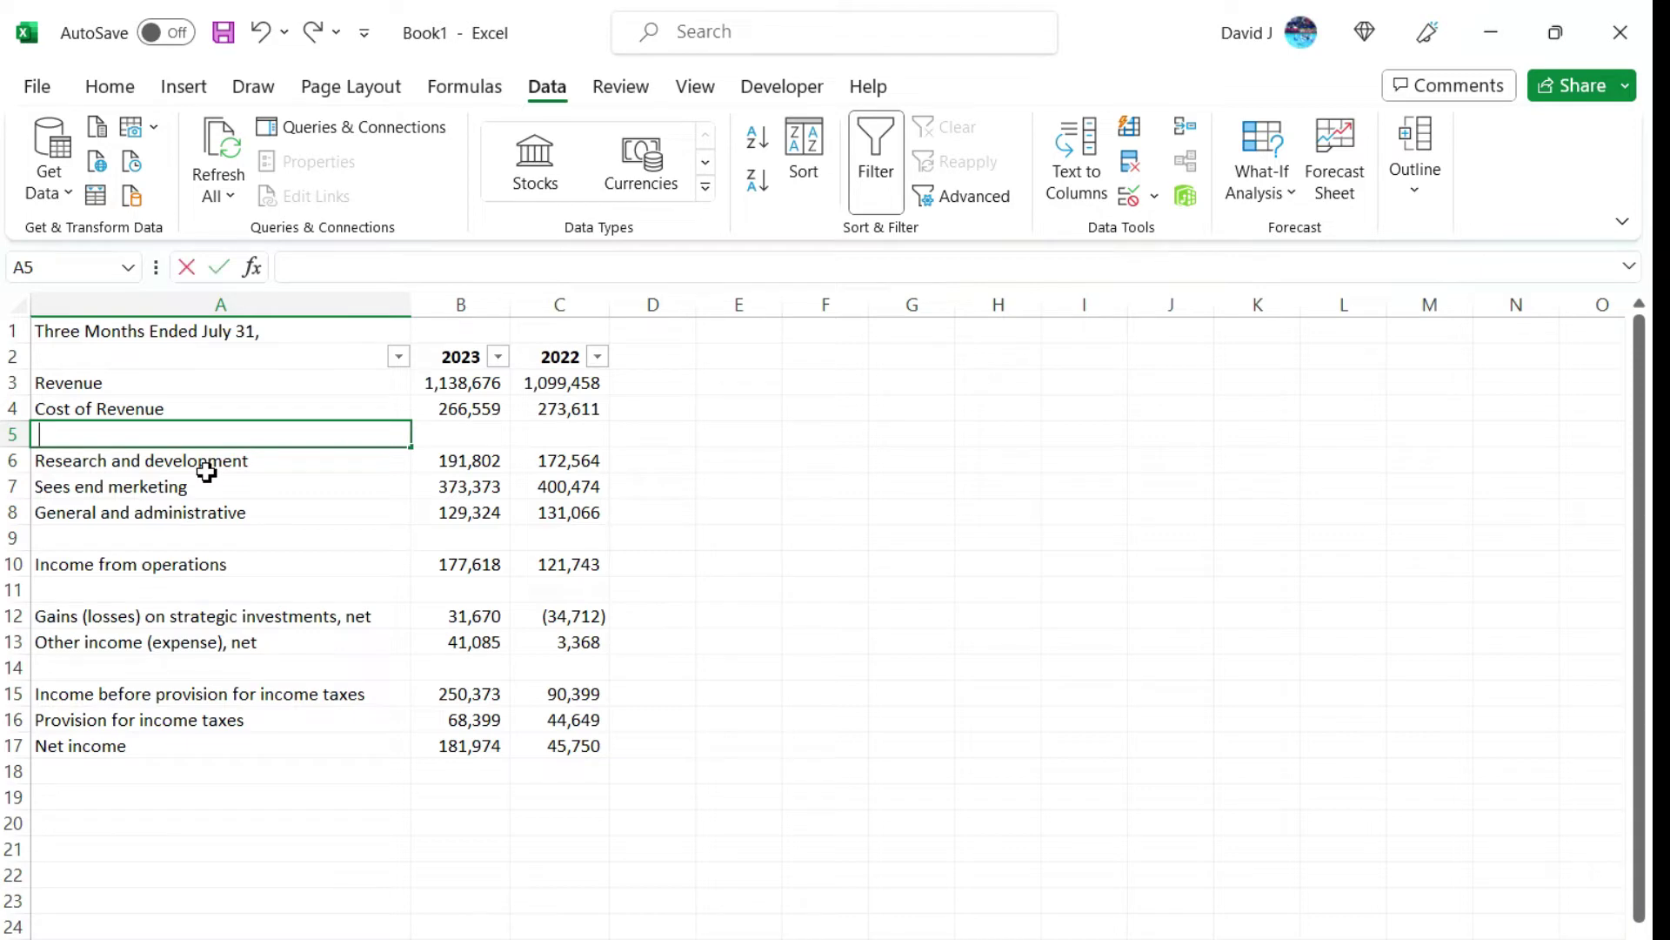
pyautogui.click(206, 472)
pyautogui.click(203, 544)
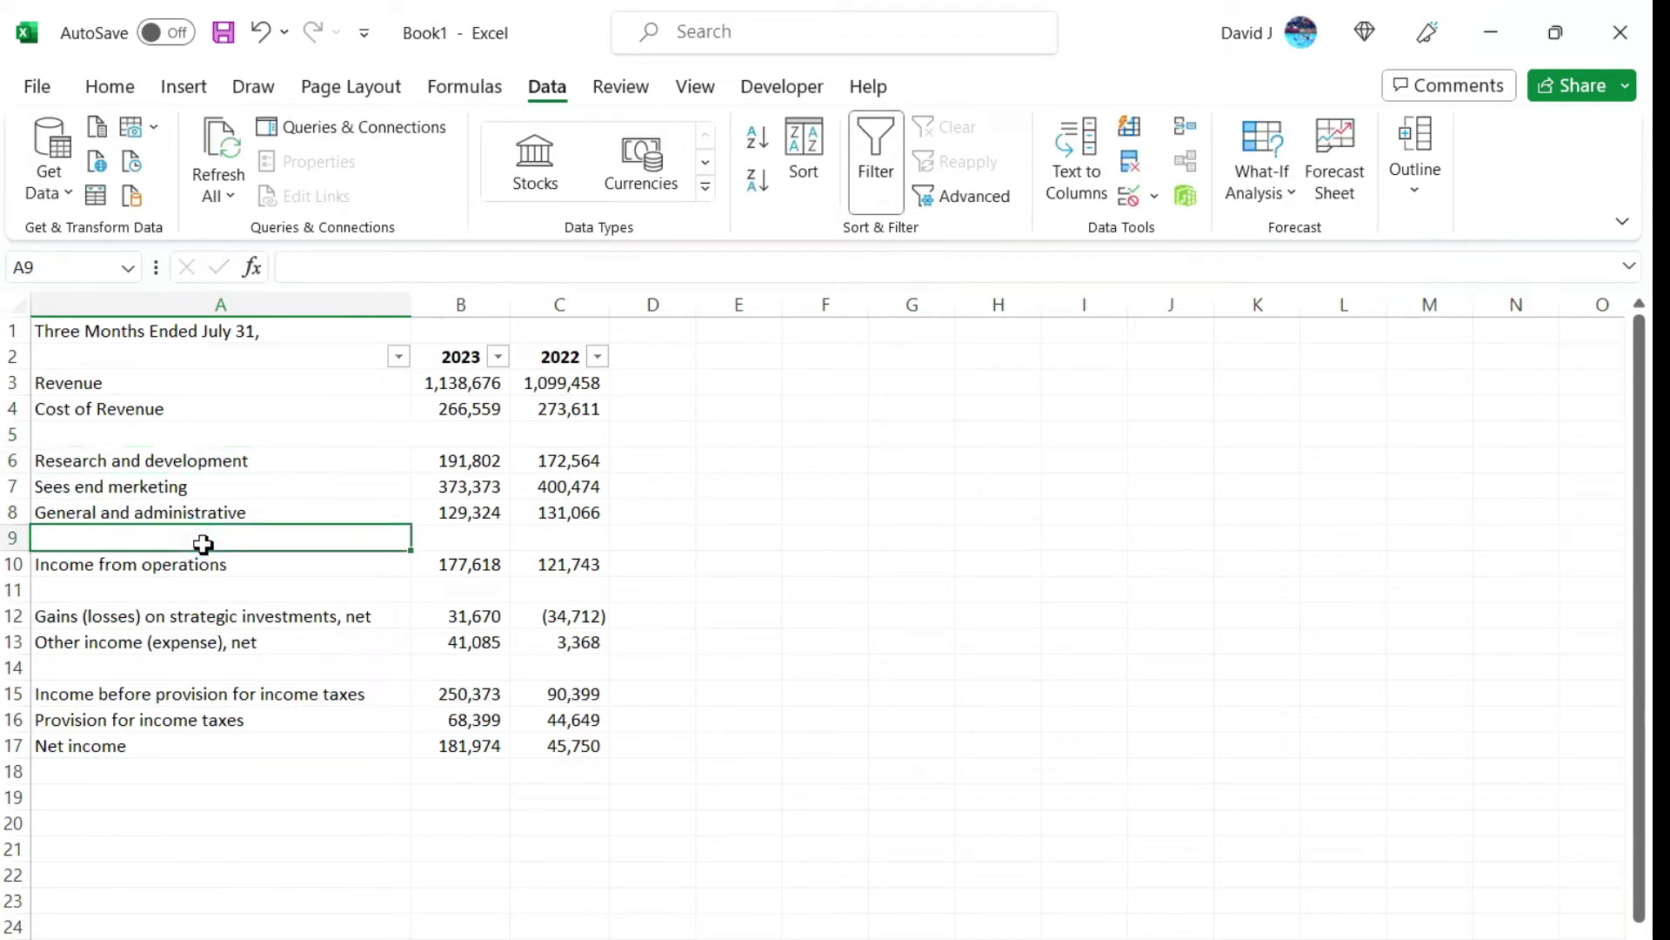
pyautogui.click(213, 558)
# - Give blank separator cells A11 and A14 a single space entry
pyautogui.doubleClick(207, 589)
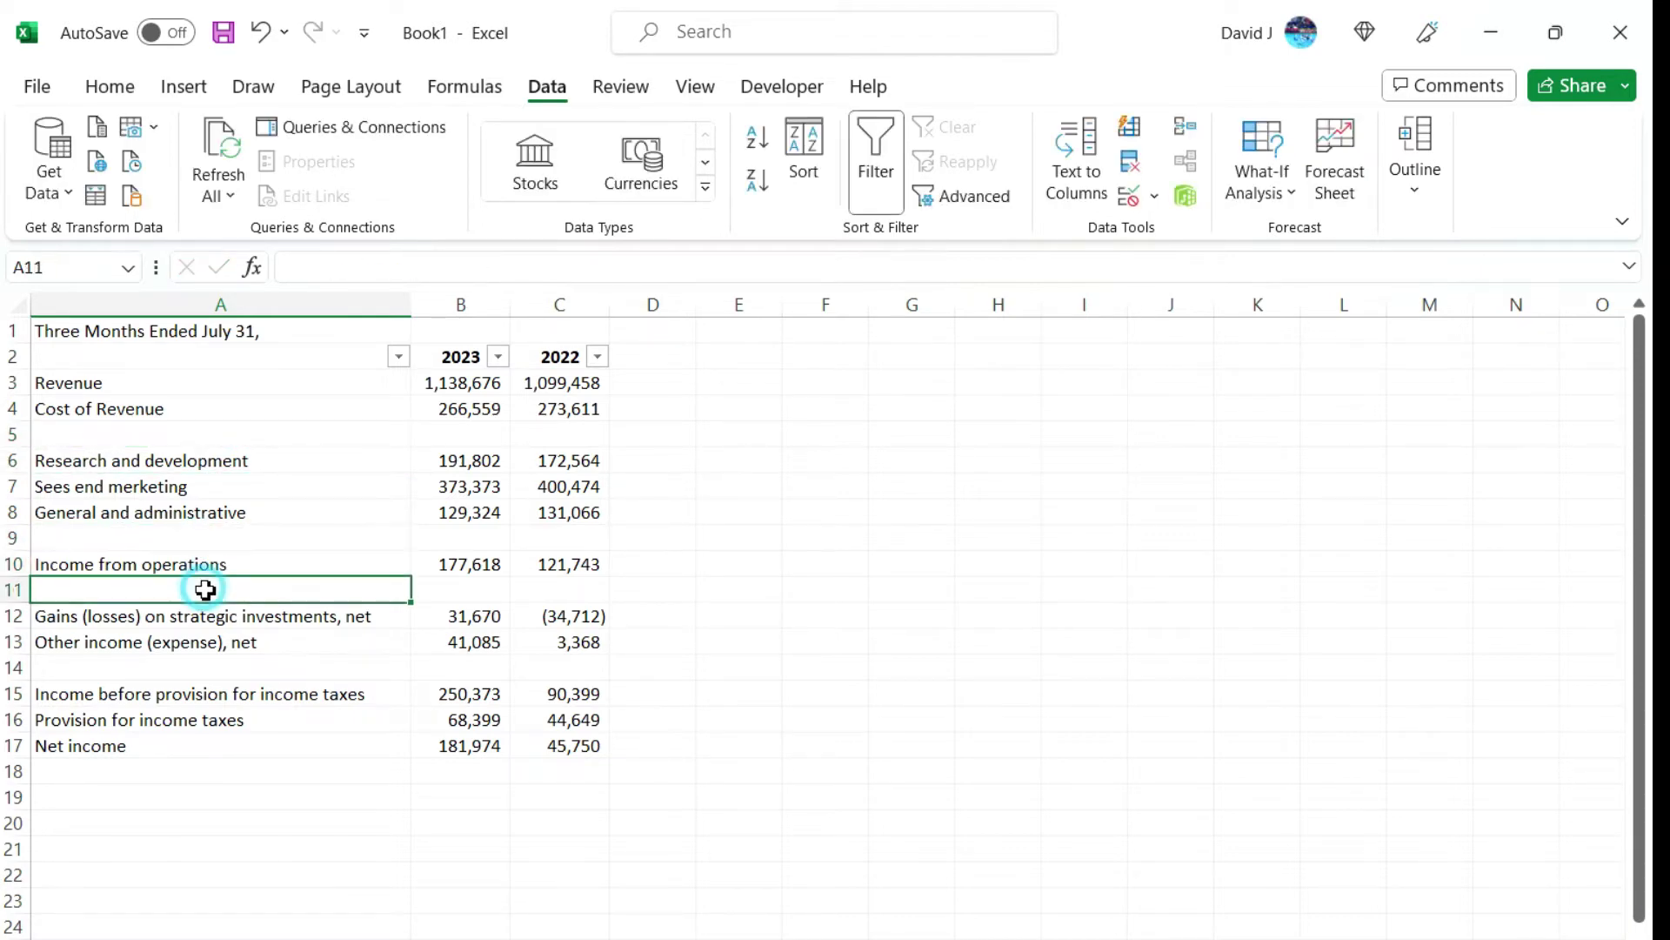
pyautogui.click(202, 615)
pyautogui.click(187, 666)
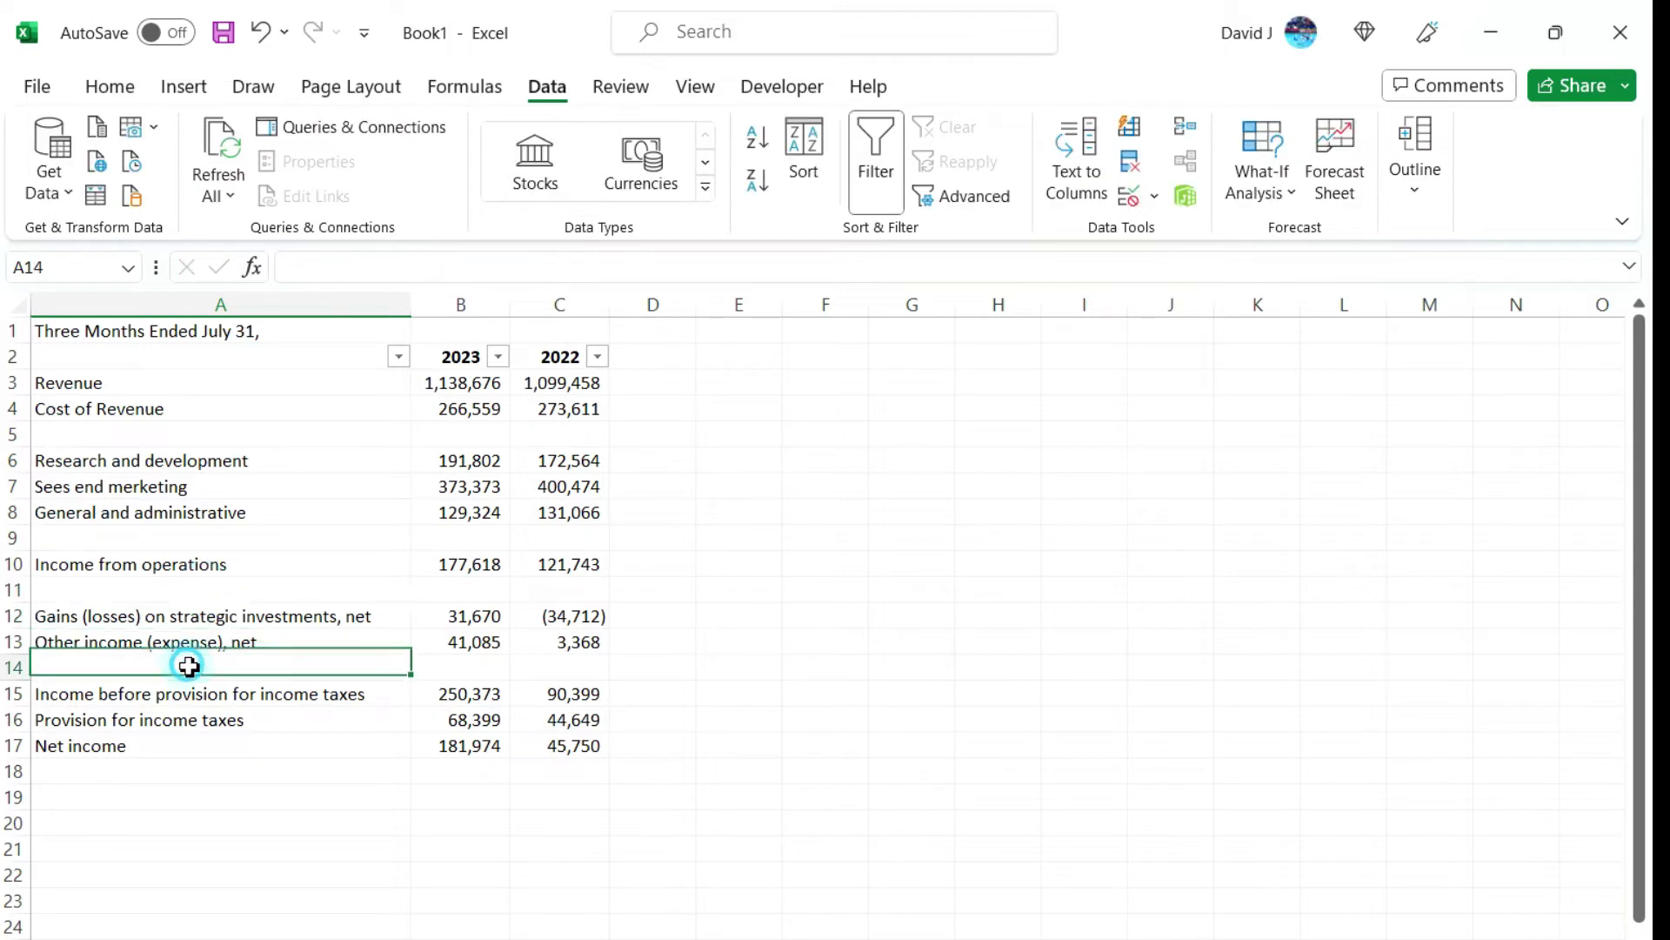
pyautogui.doubleClick(190, 666)
pyautogui.press('Return')
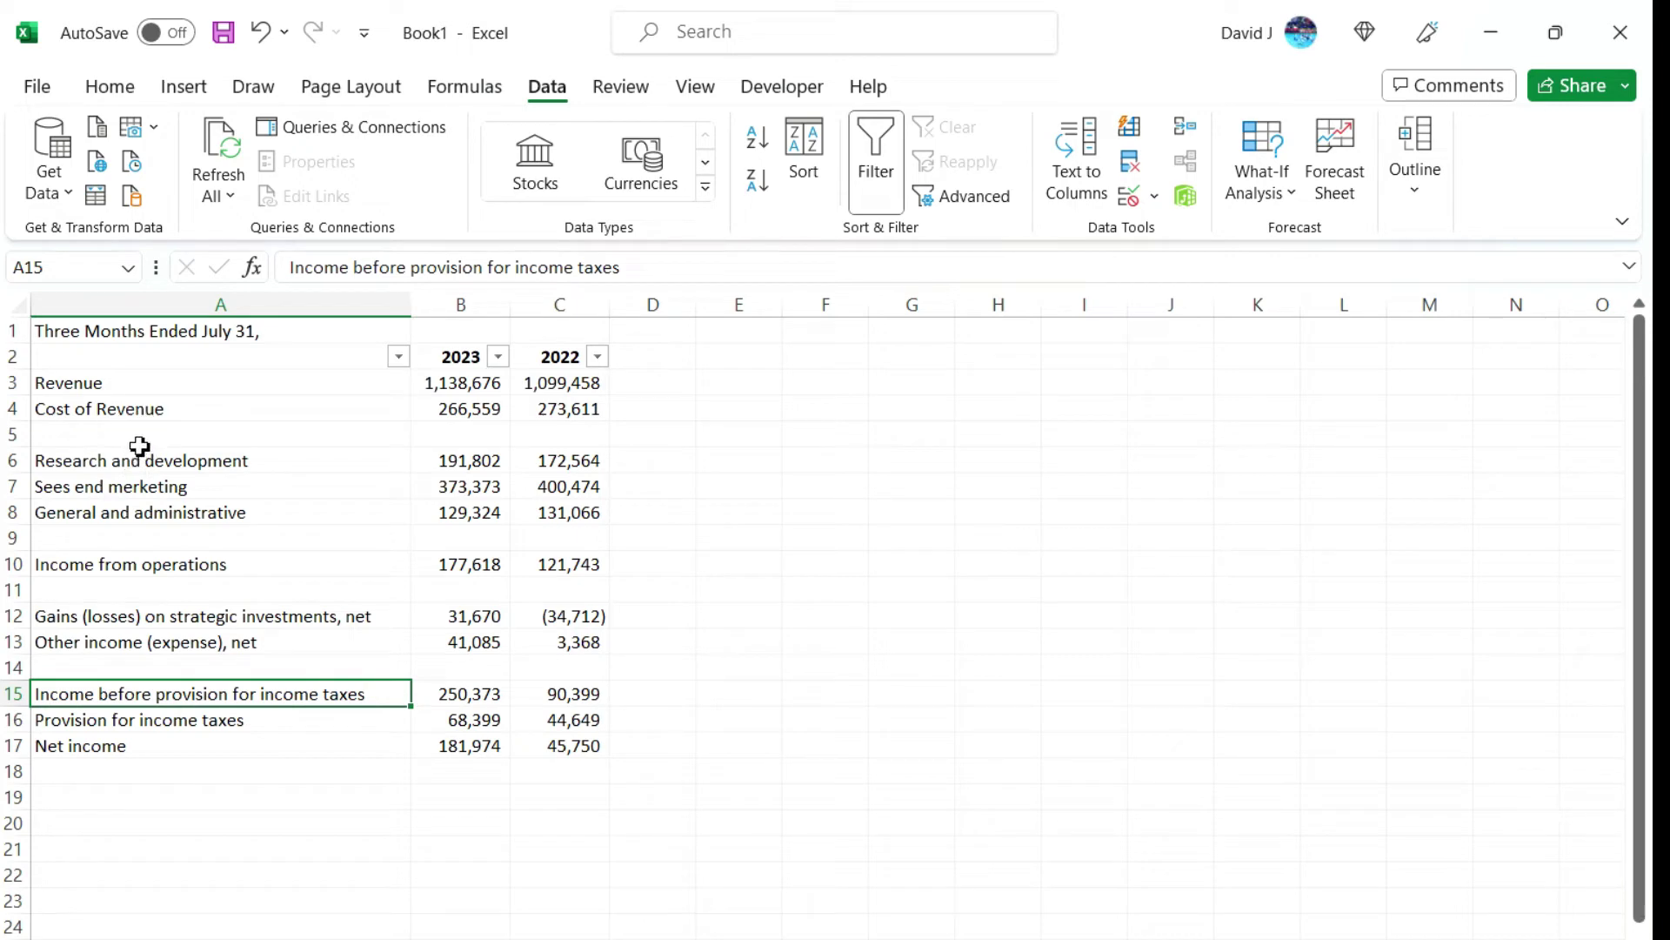
# - Confirm column A runs unbroken from Revenue to Net income, then turn AutoFilter off
pyautogui.click(136, 394)
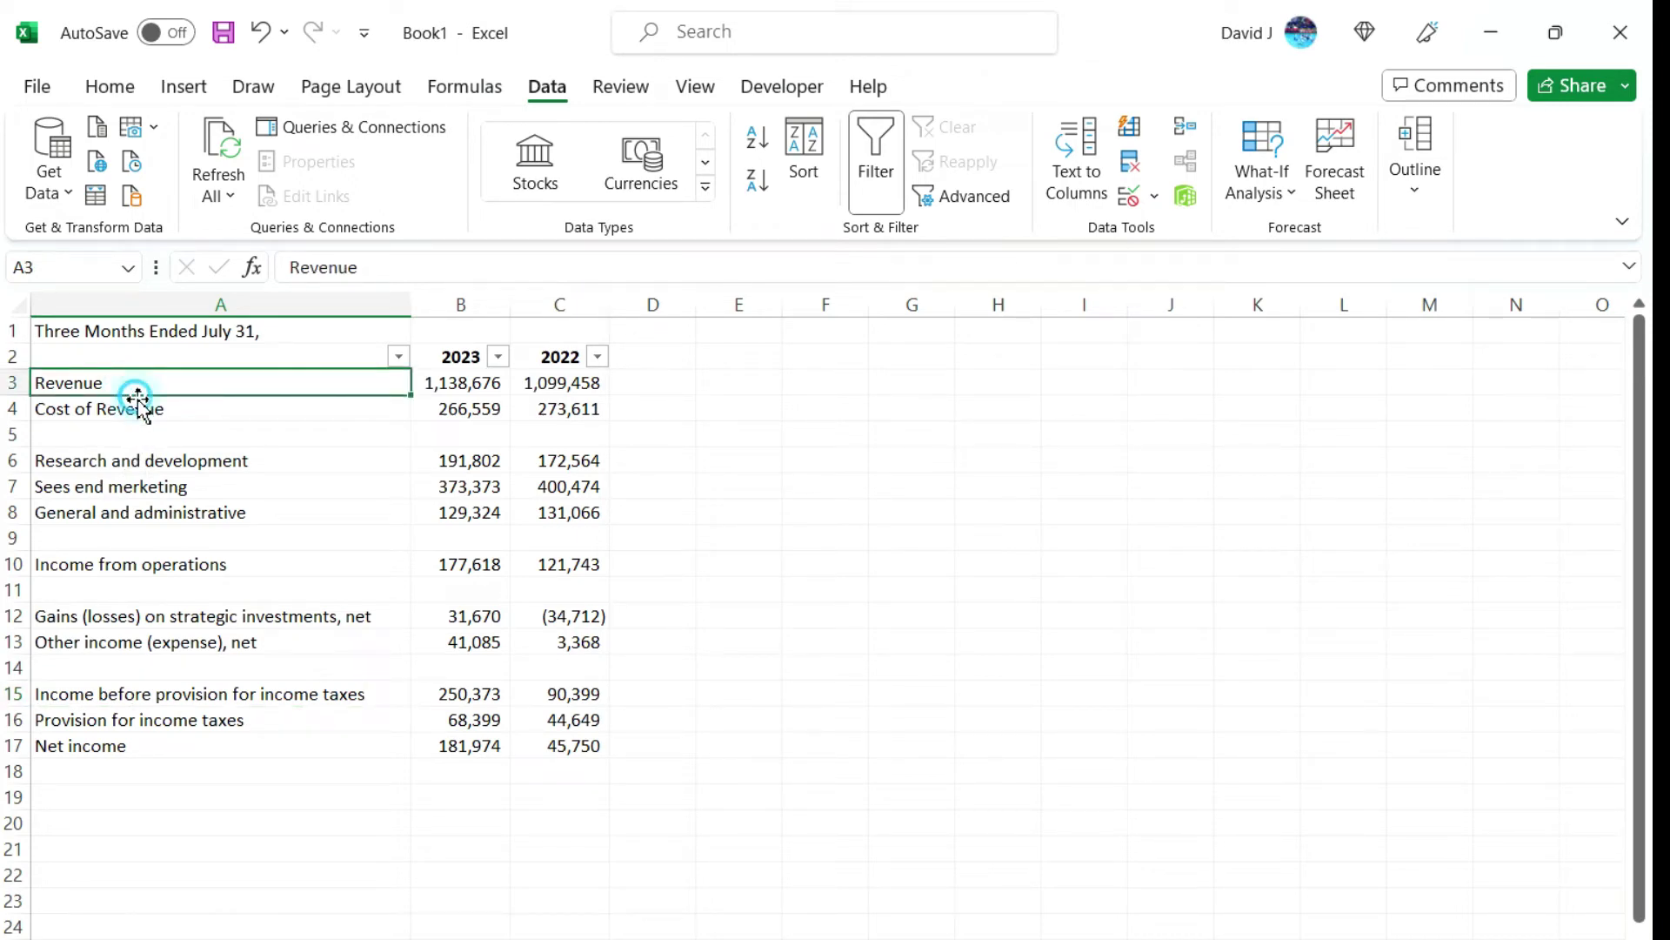
pyautogui.hotkey('ctrl', 'Down')
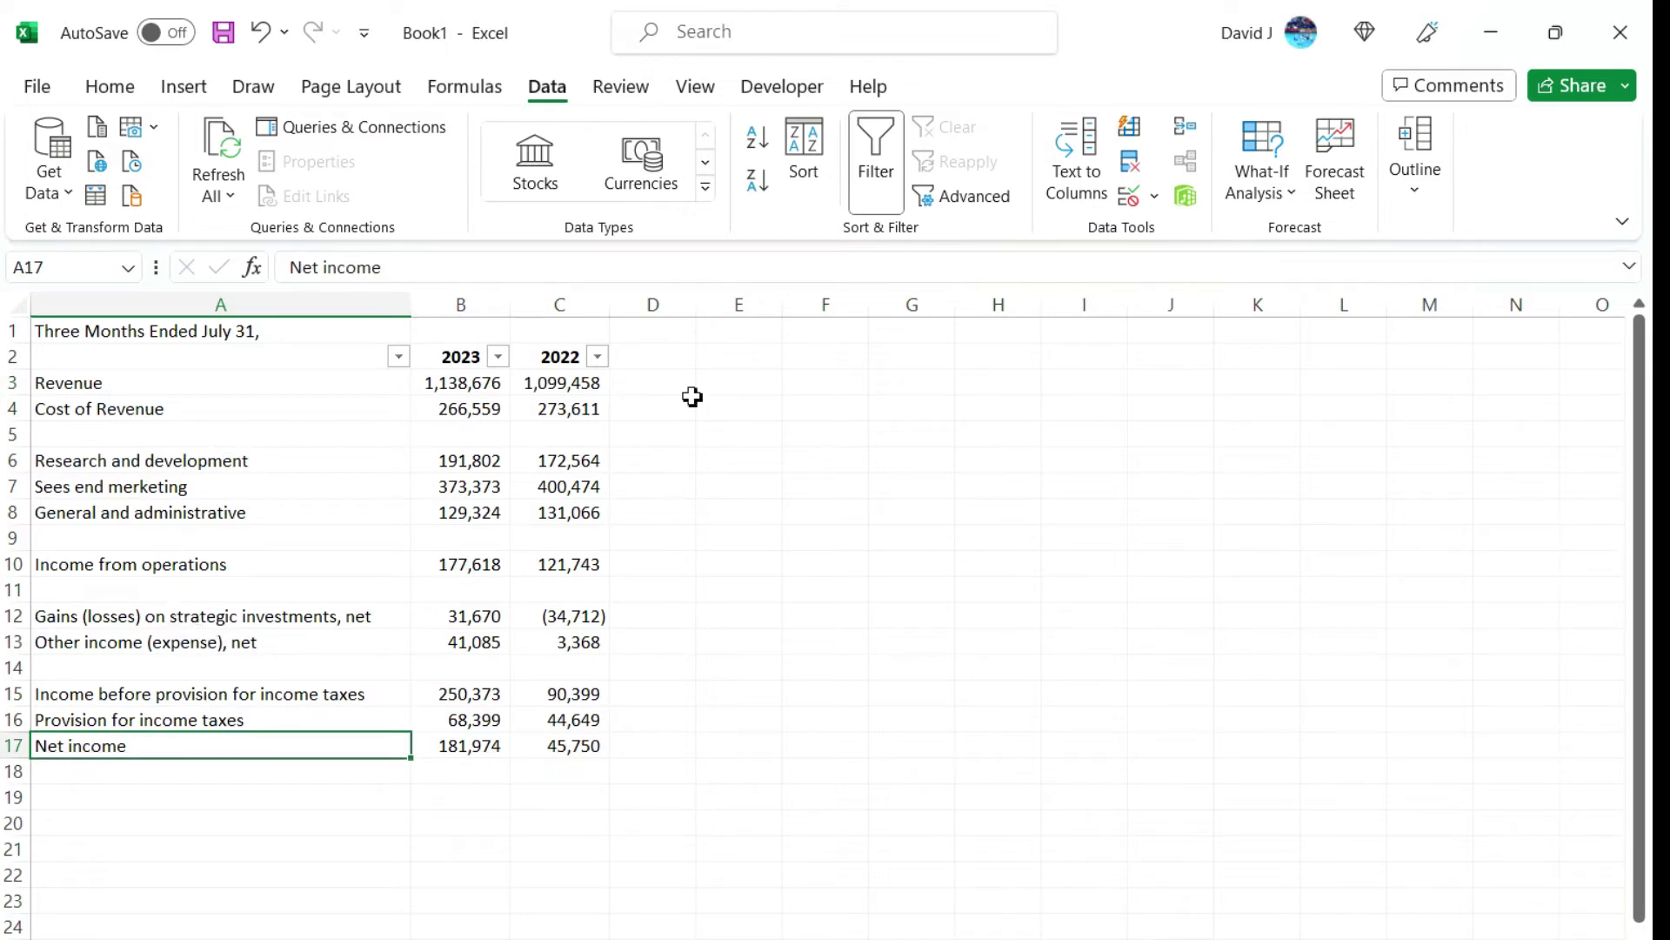
pyautogui.click(860, 179)
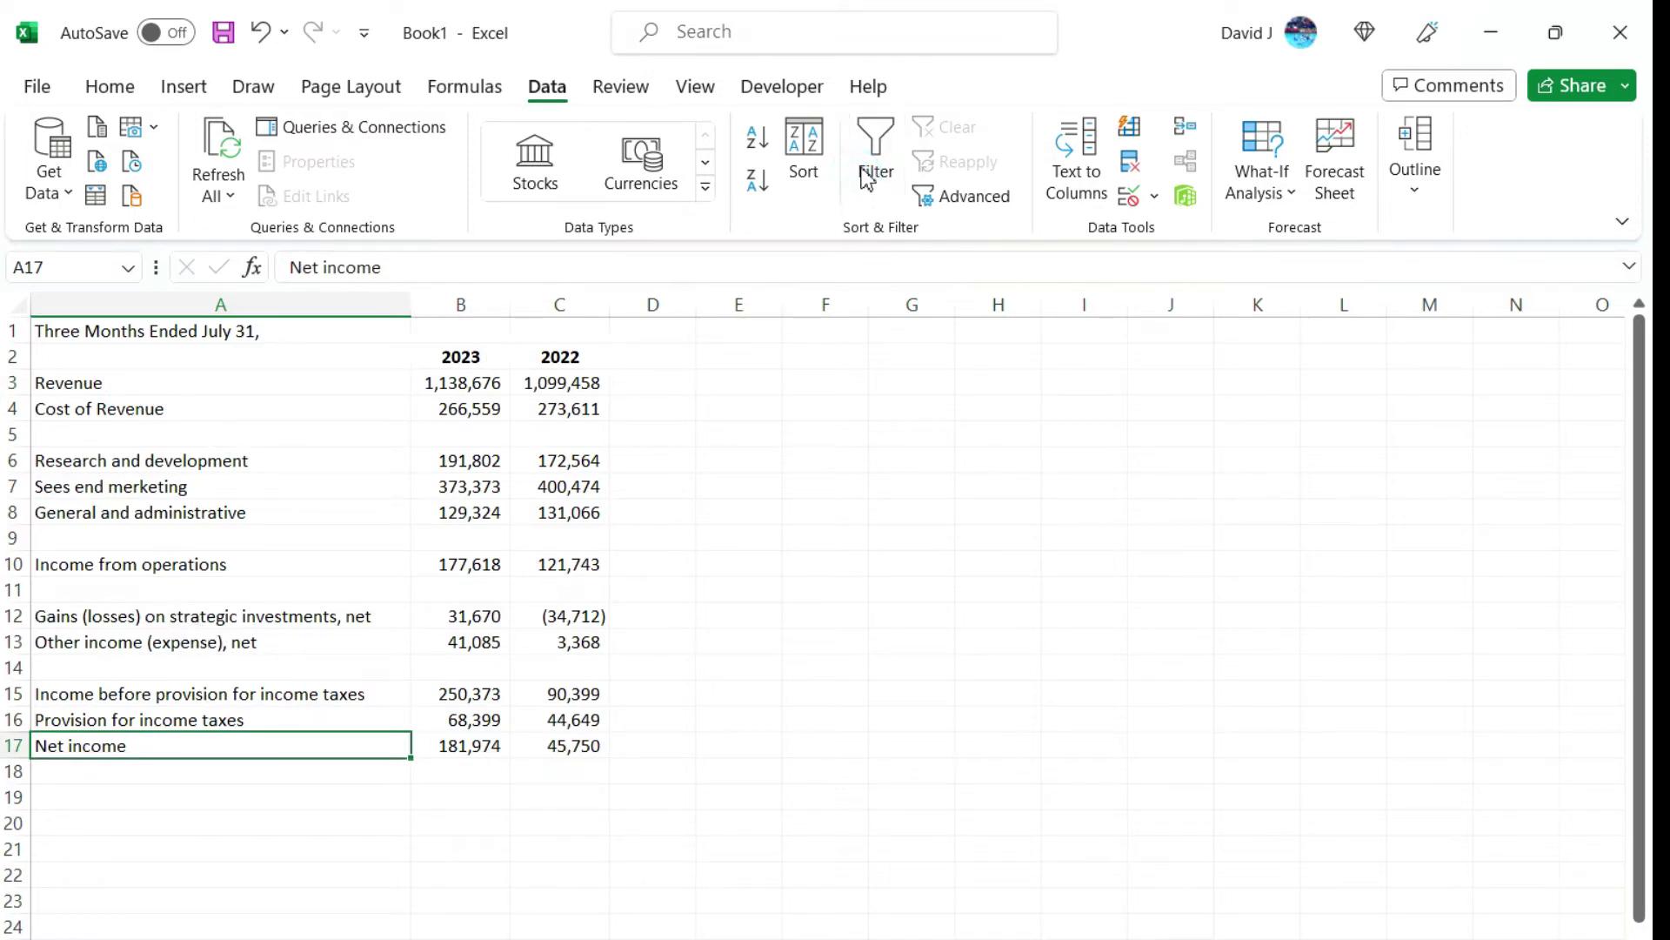
pyautogui.click(173, 387)
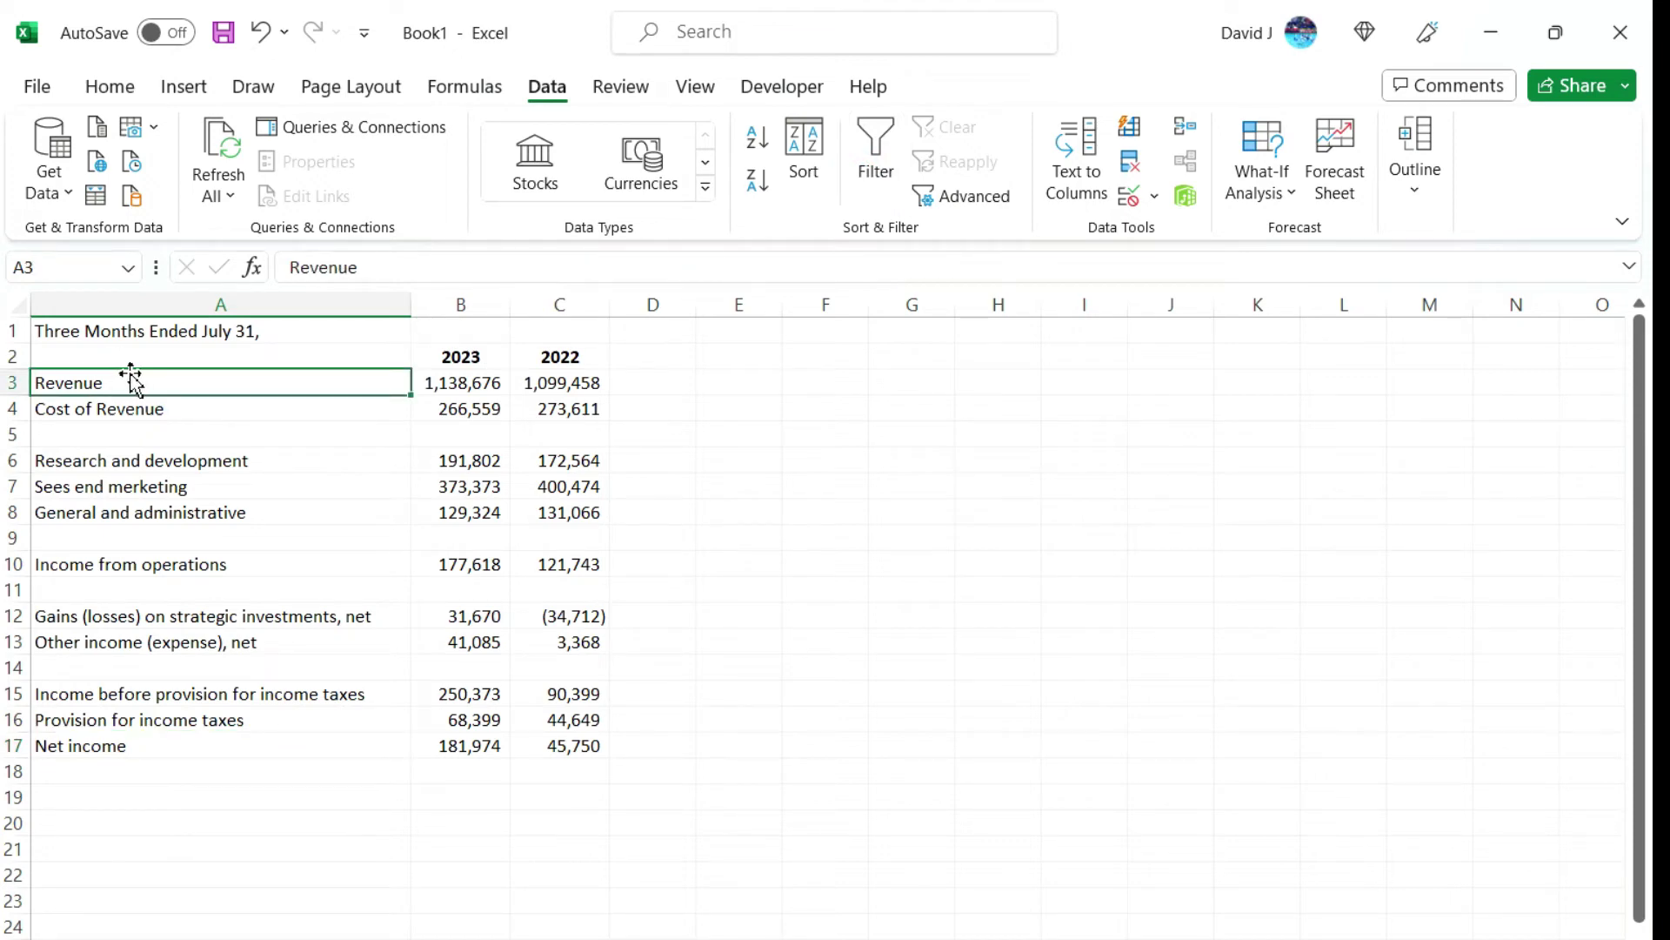
pyautogui.click(878, 171)
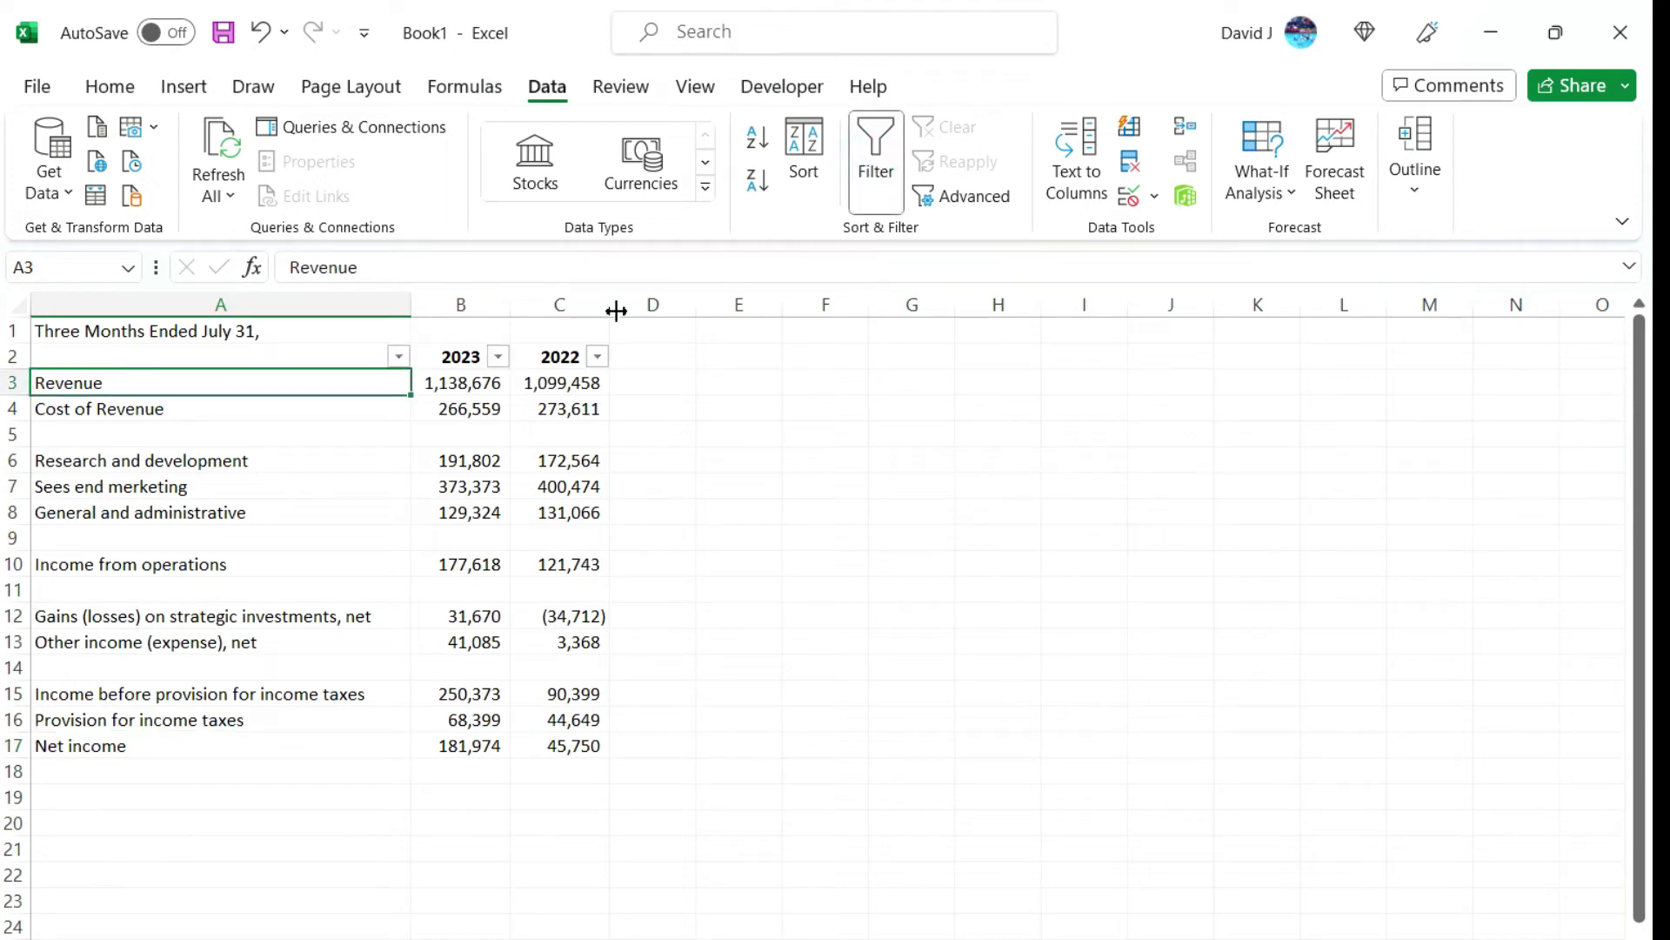
pyautogui.click(400, 357)
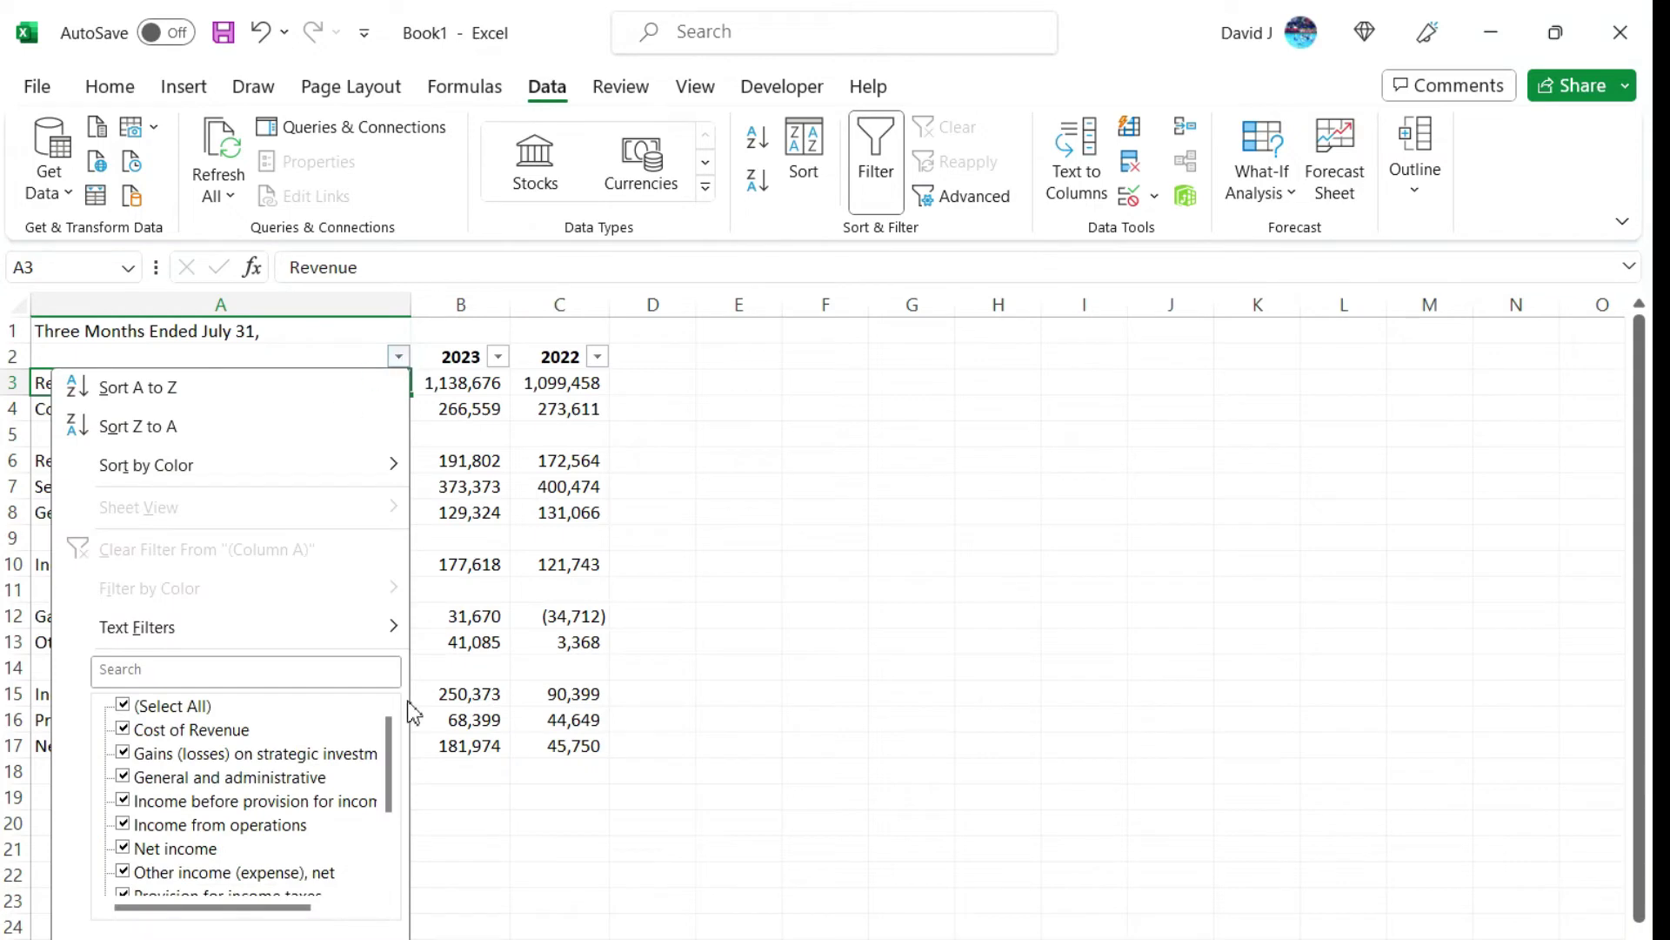
pyautogui.moveTo(393, 780); pyautogui.dragTo(409, 909)
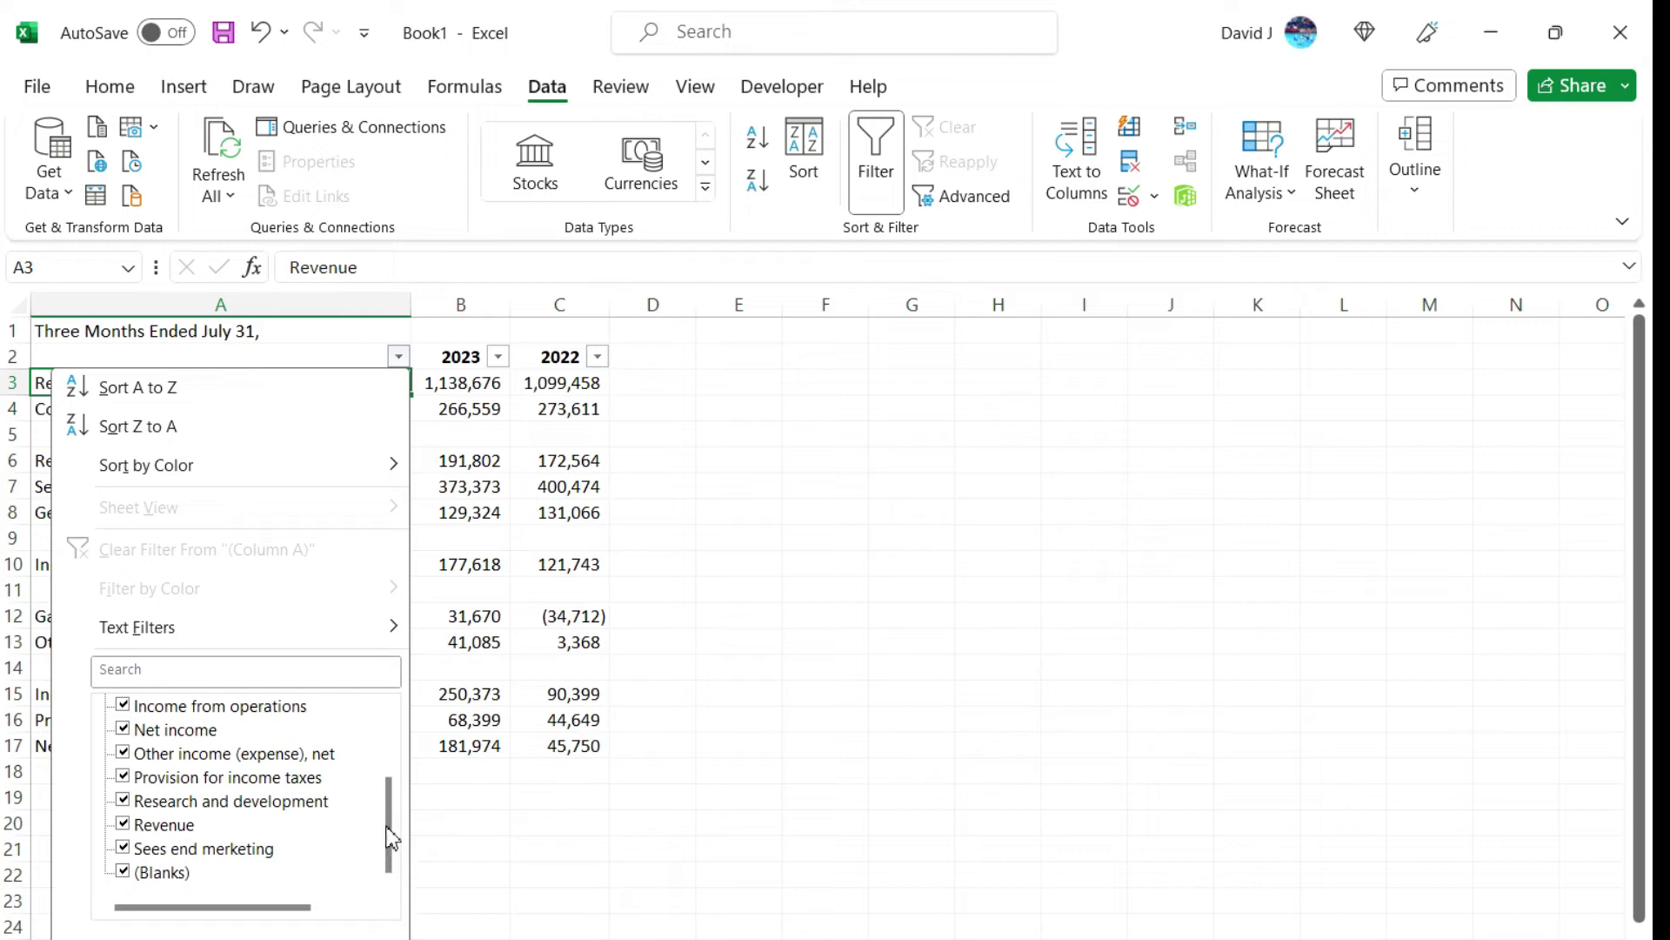
pyautogui.click(509, 538)
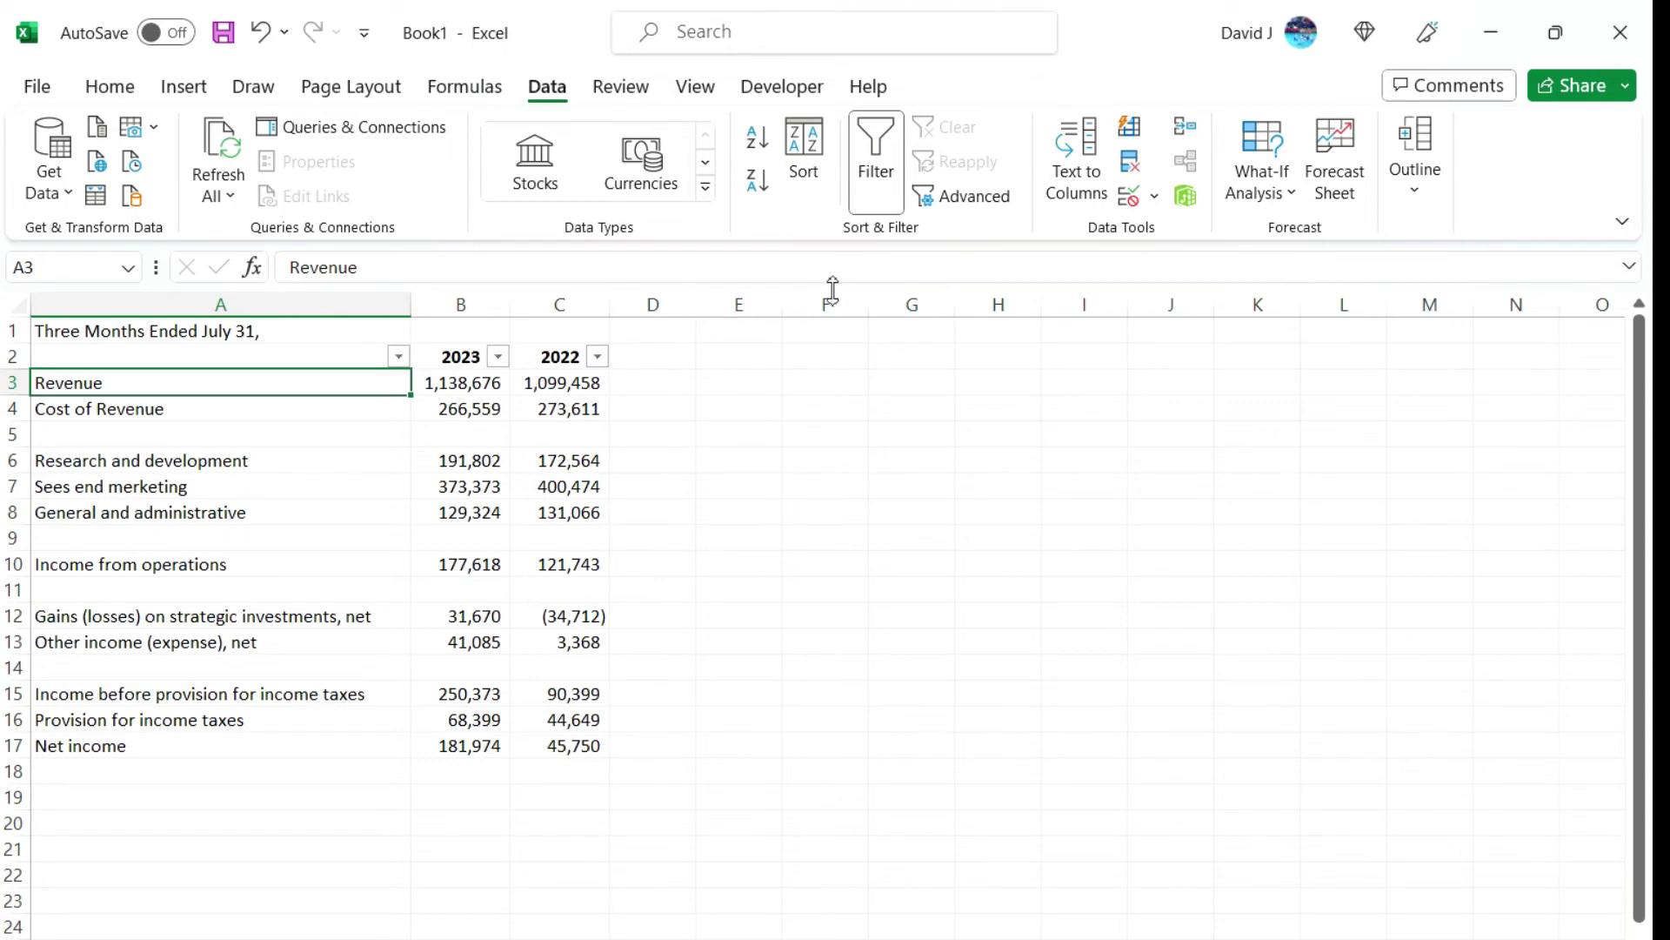
pyautogui.click(876, 174)
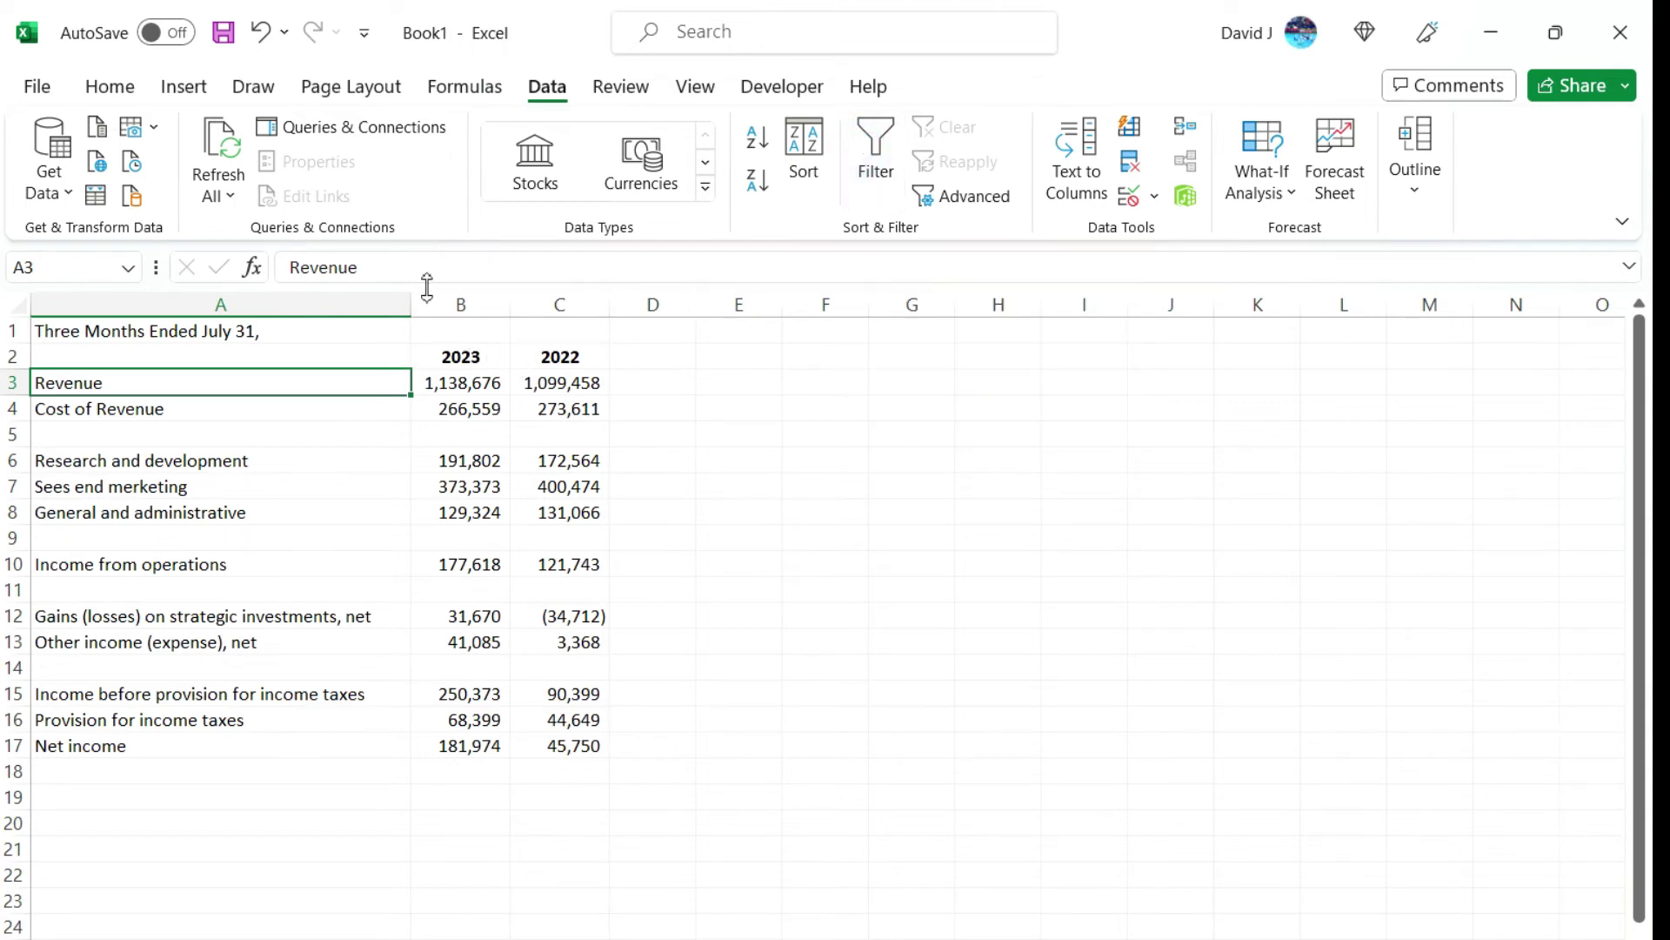
pyautogui.moveTo(356, 357); pyautogui.dragTo(377, 754)
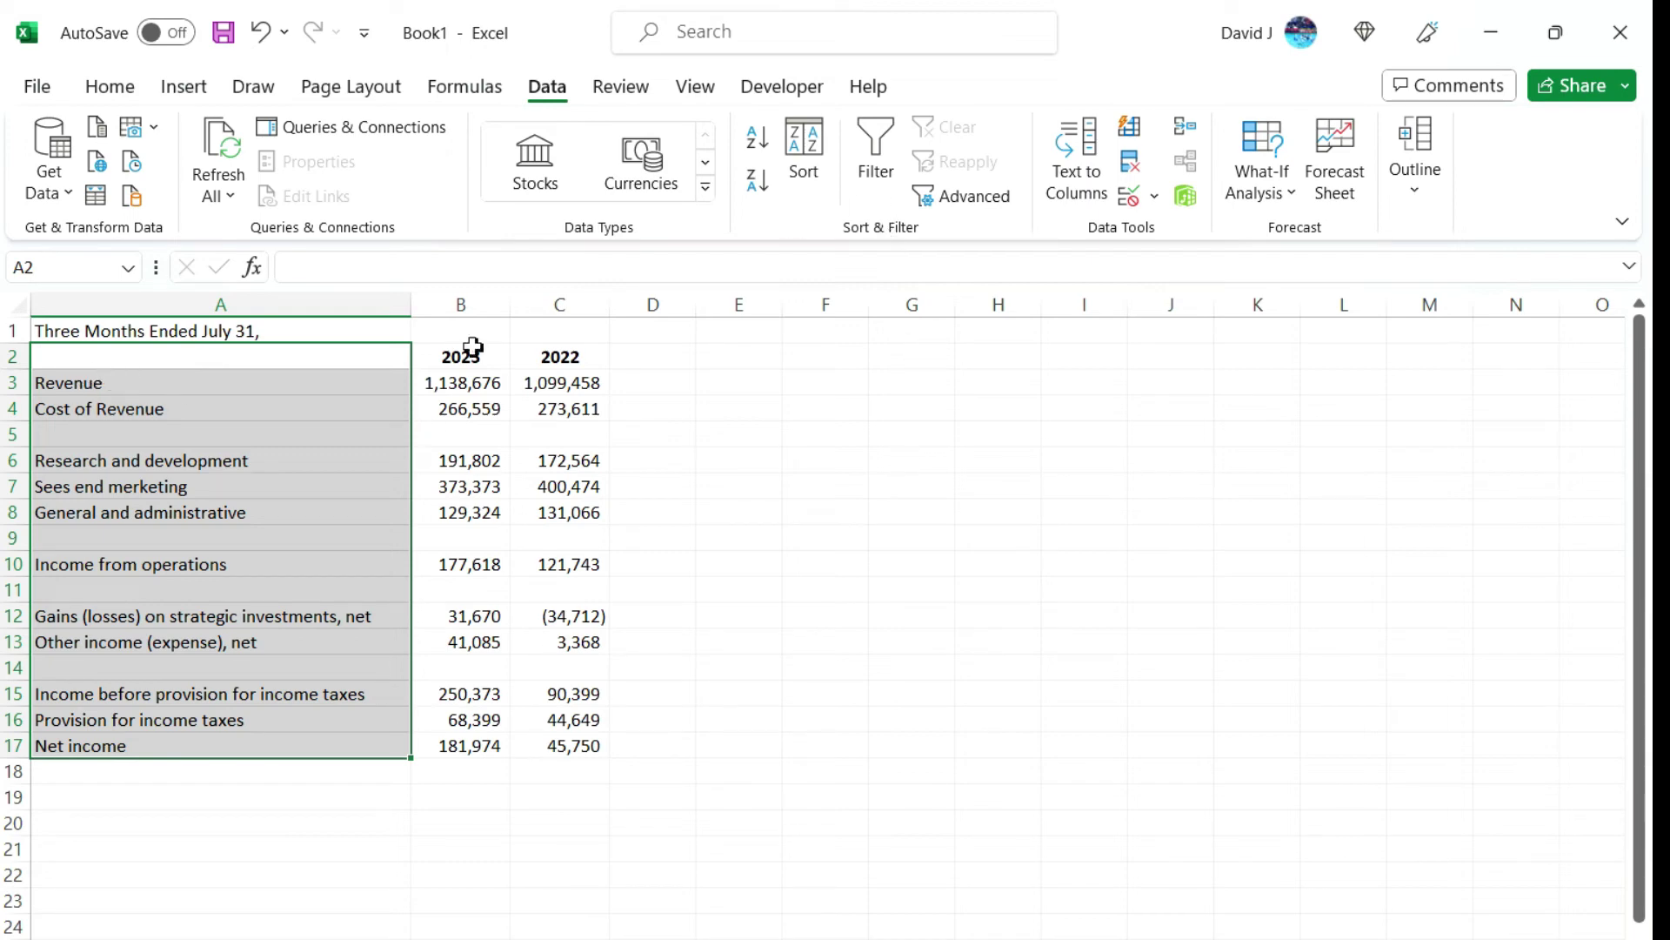
pyautogui.click(892, 177)
pyautogui.click(406, 482)
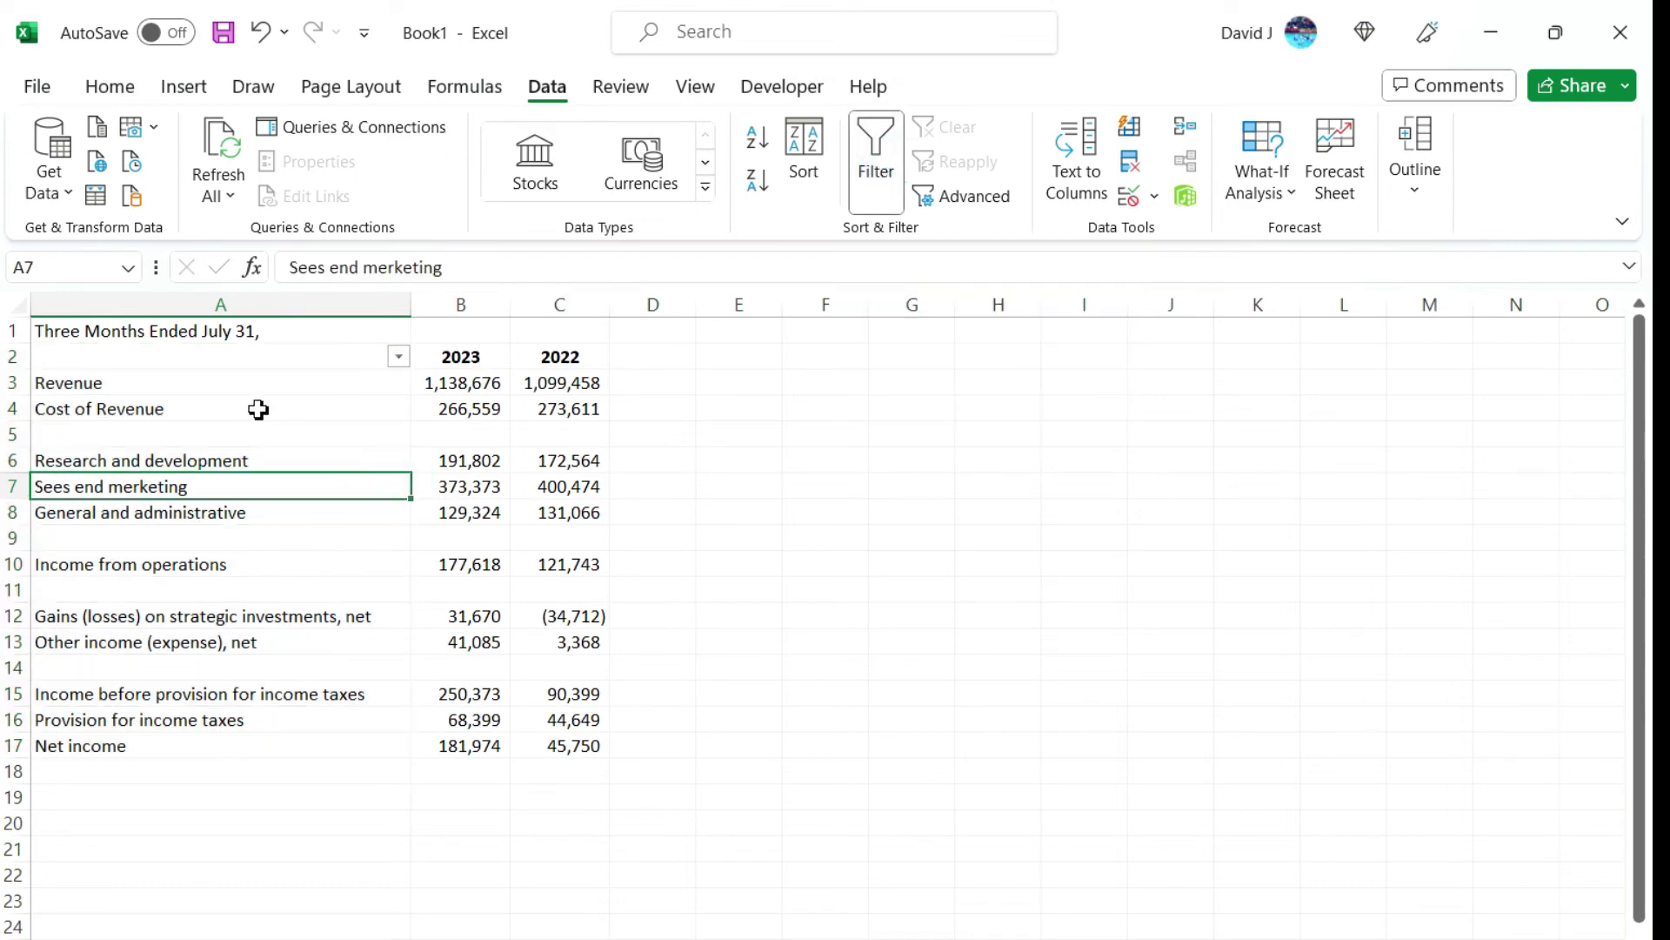
pyautogui.click(397, 357)
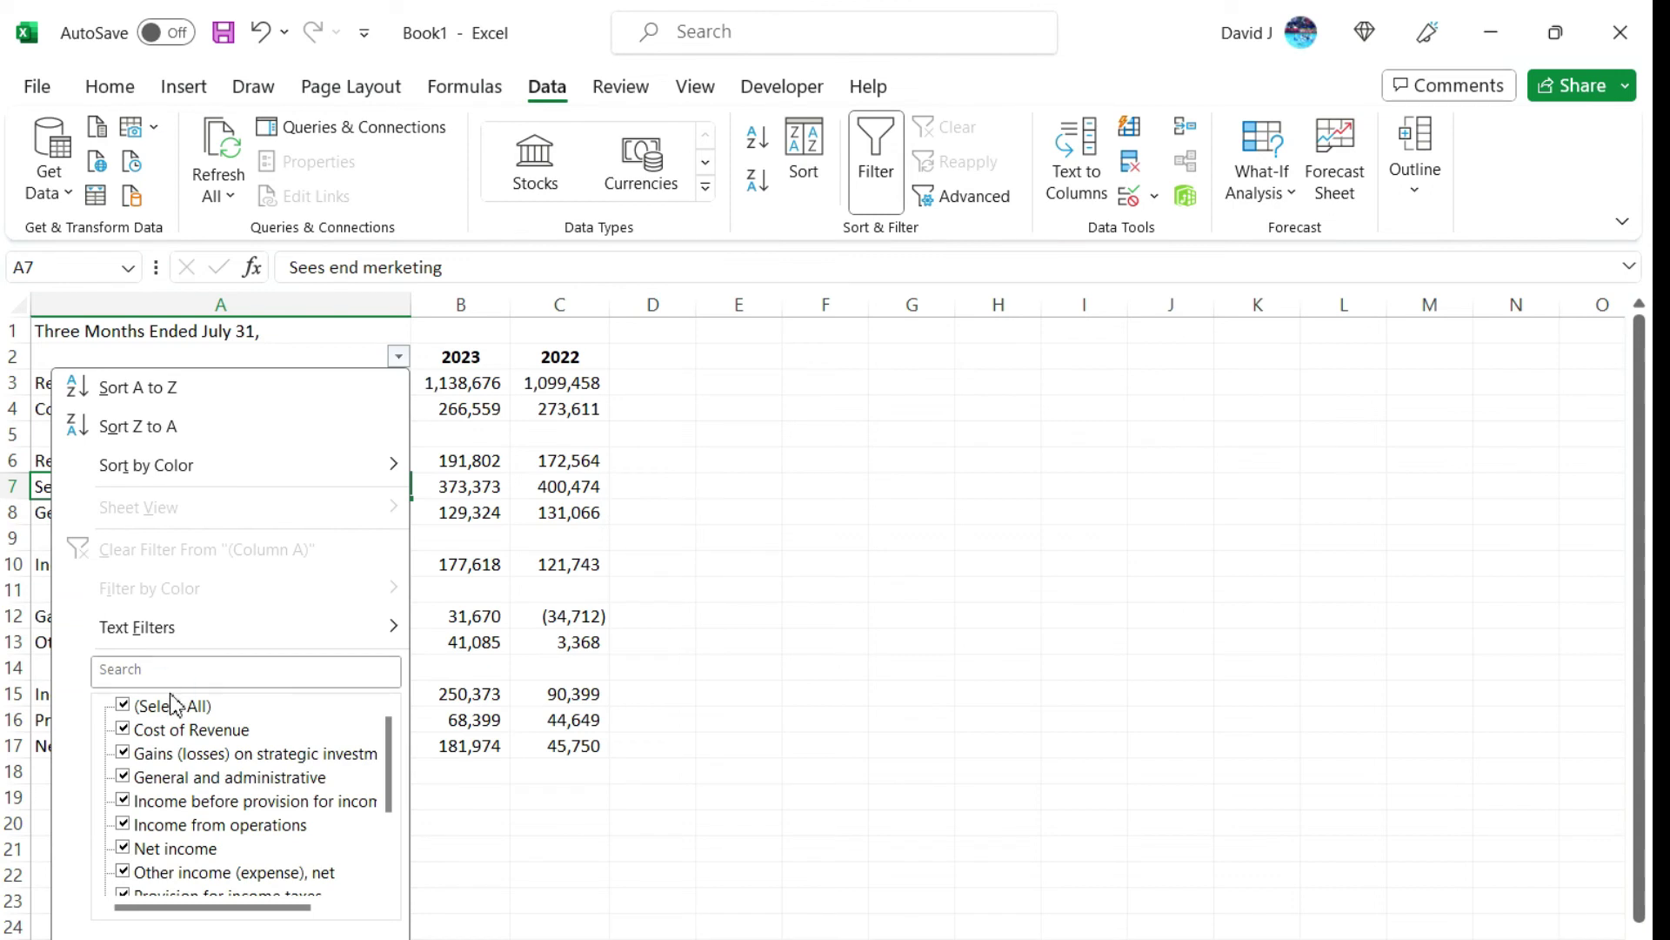
pyautogui.click(173, 705)
pyautogui.click(175, 848)
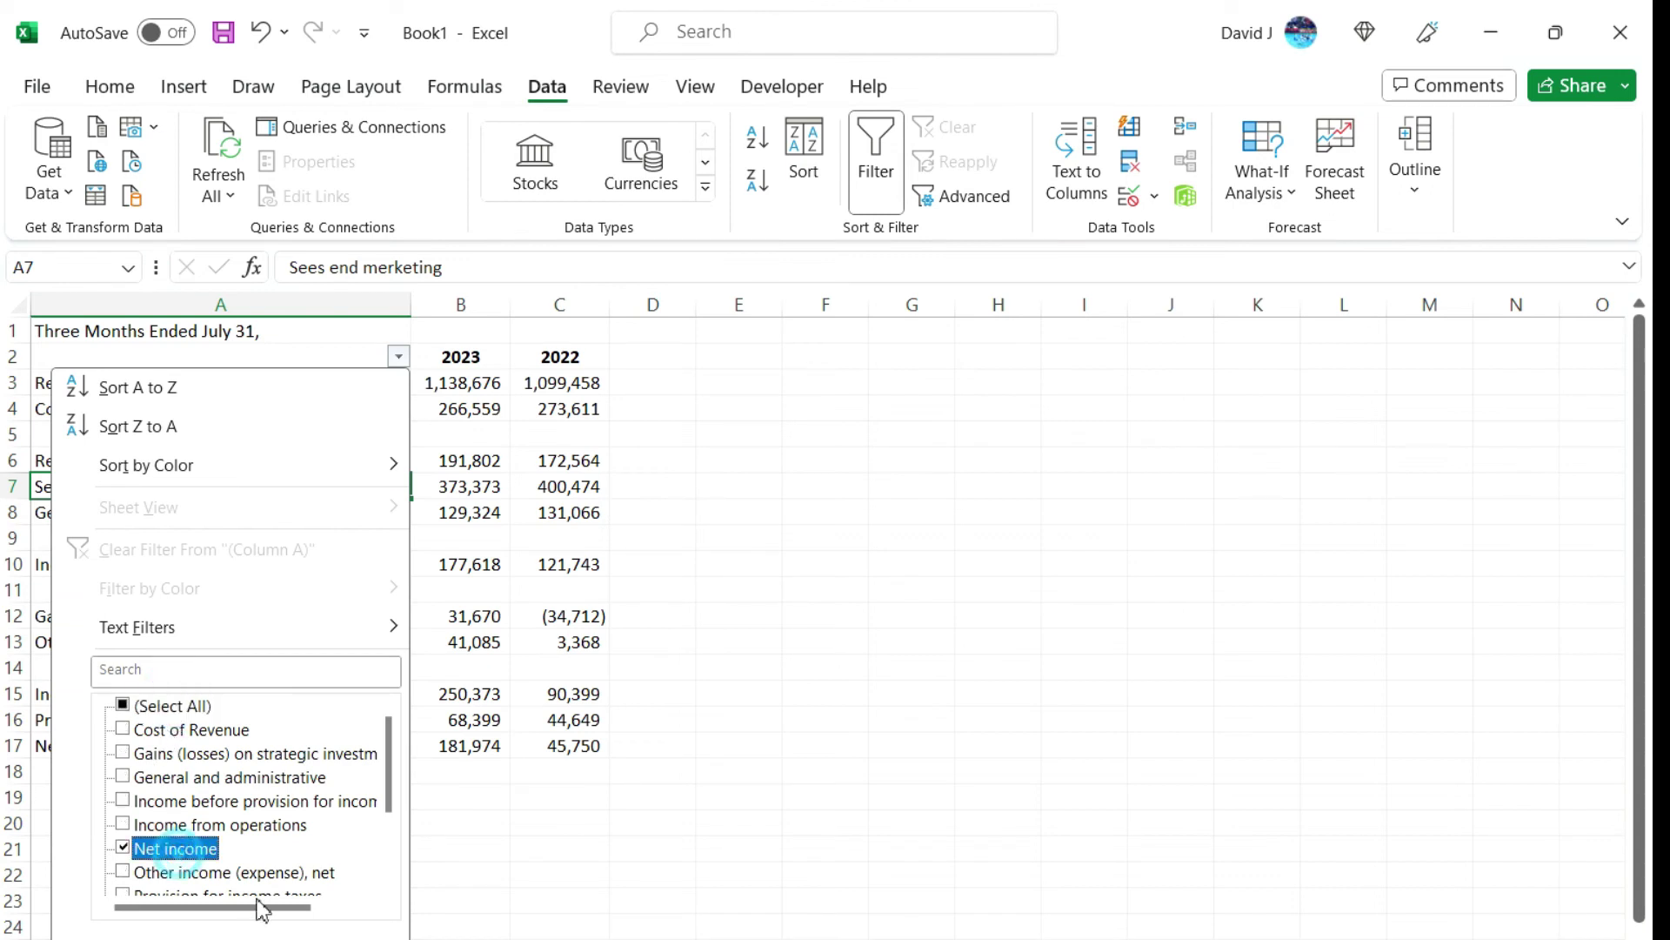
pyautogui.press('Return')
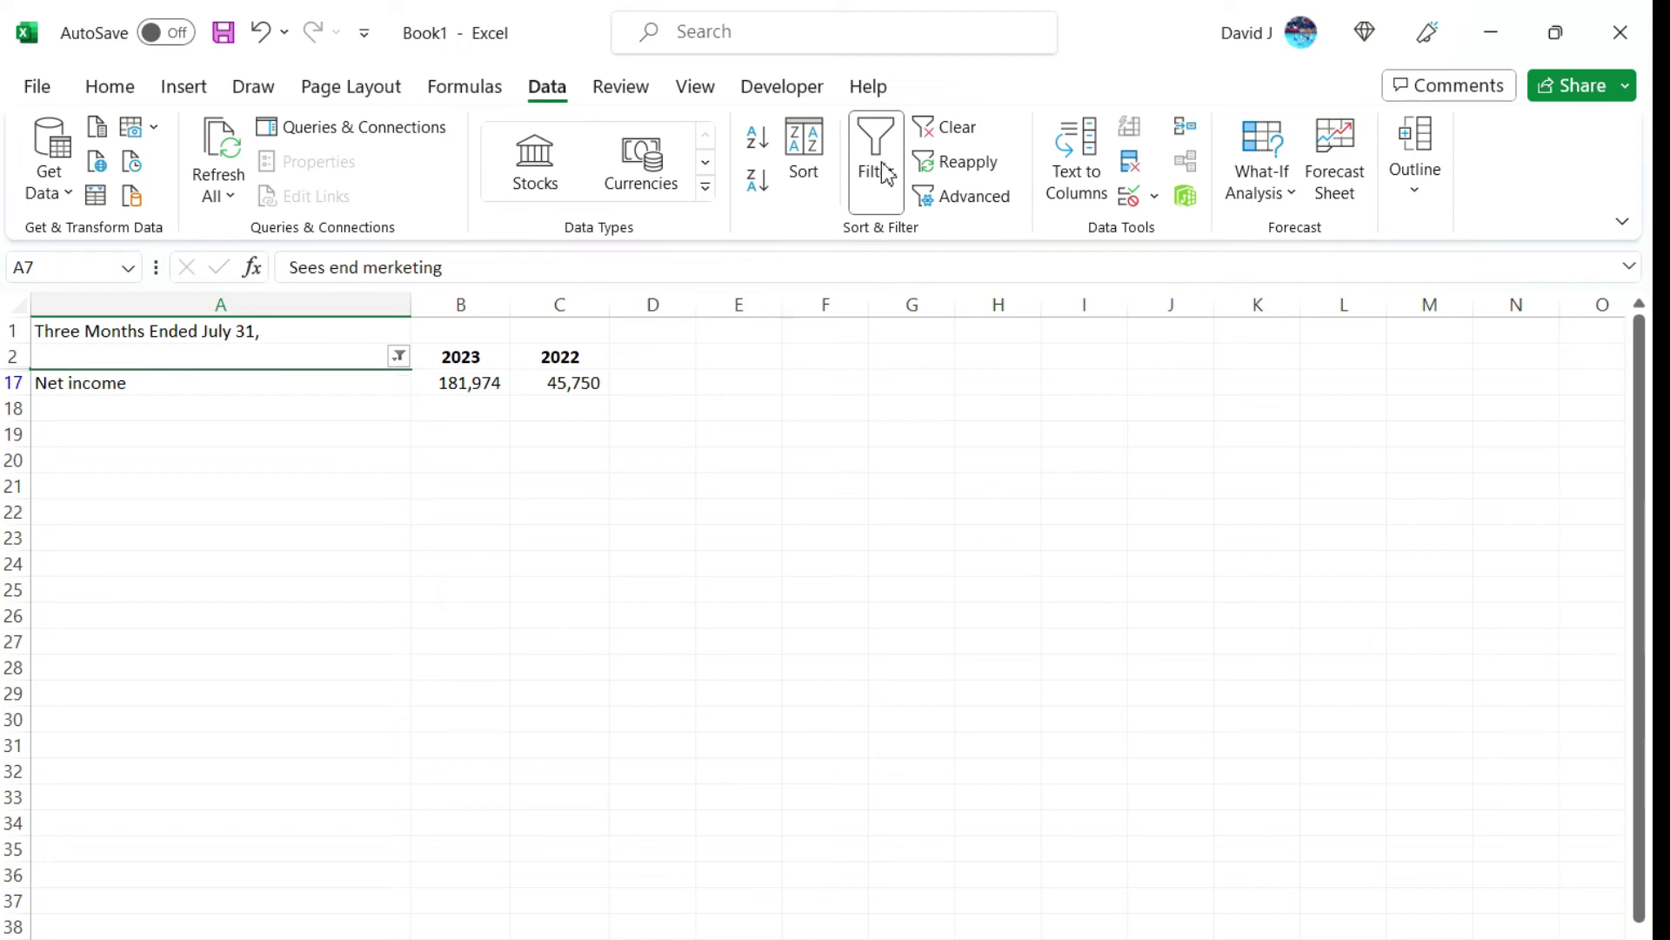
pyautogui.click(370, 392)
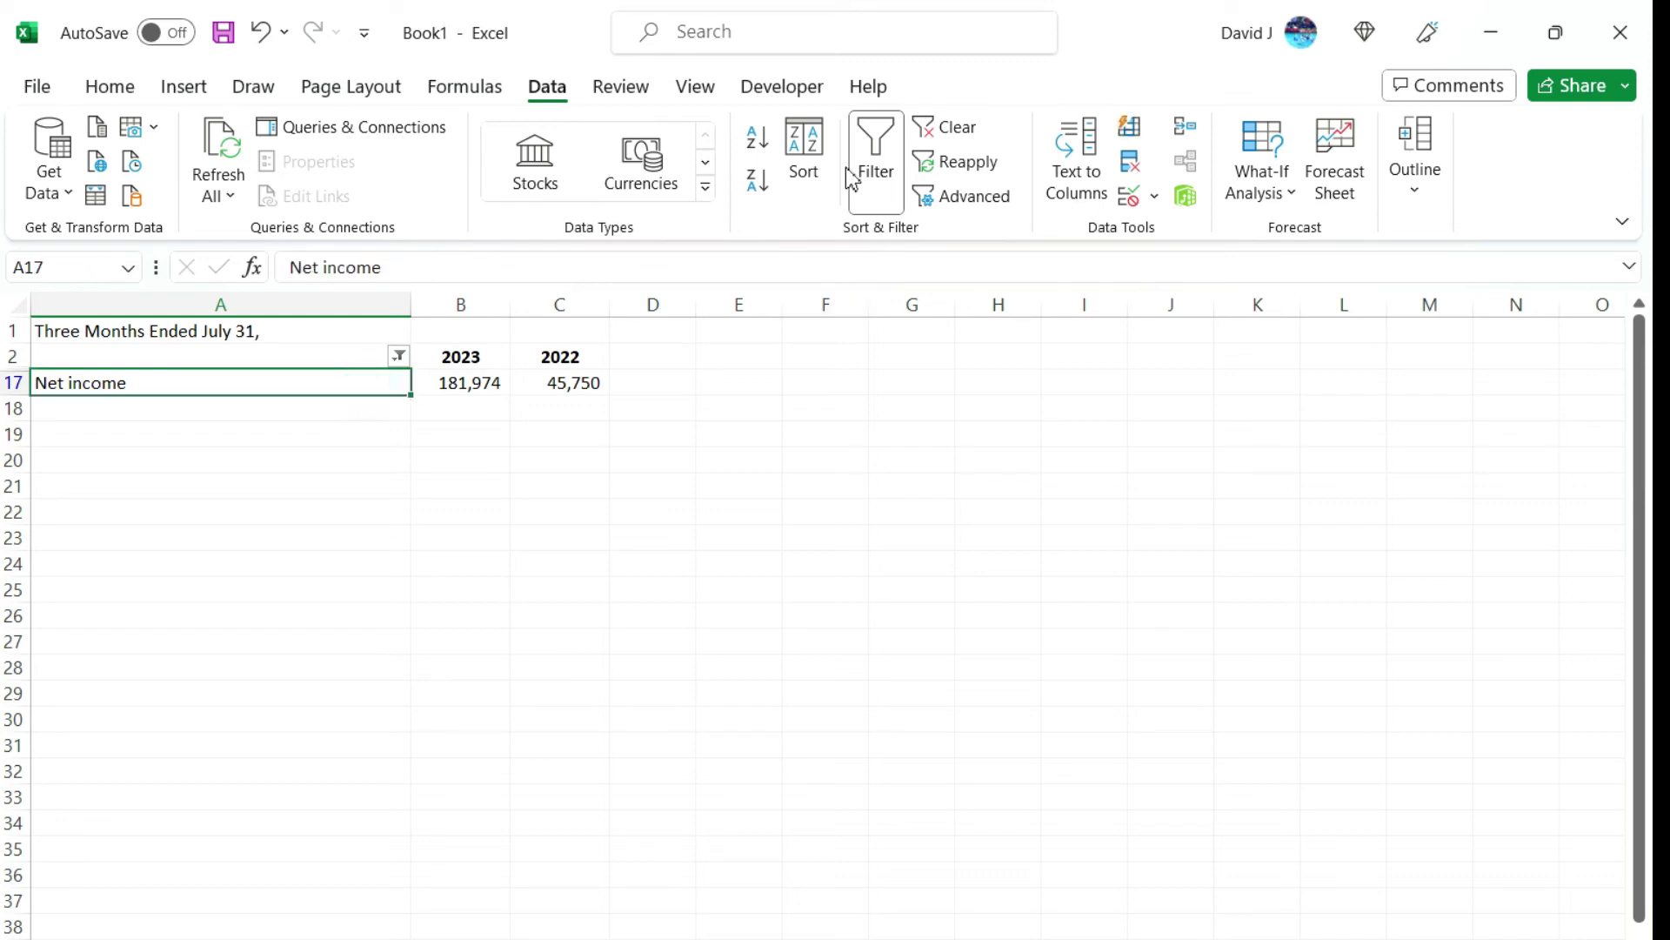
pyautogui.click(876, 164)
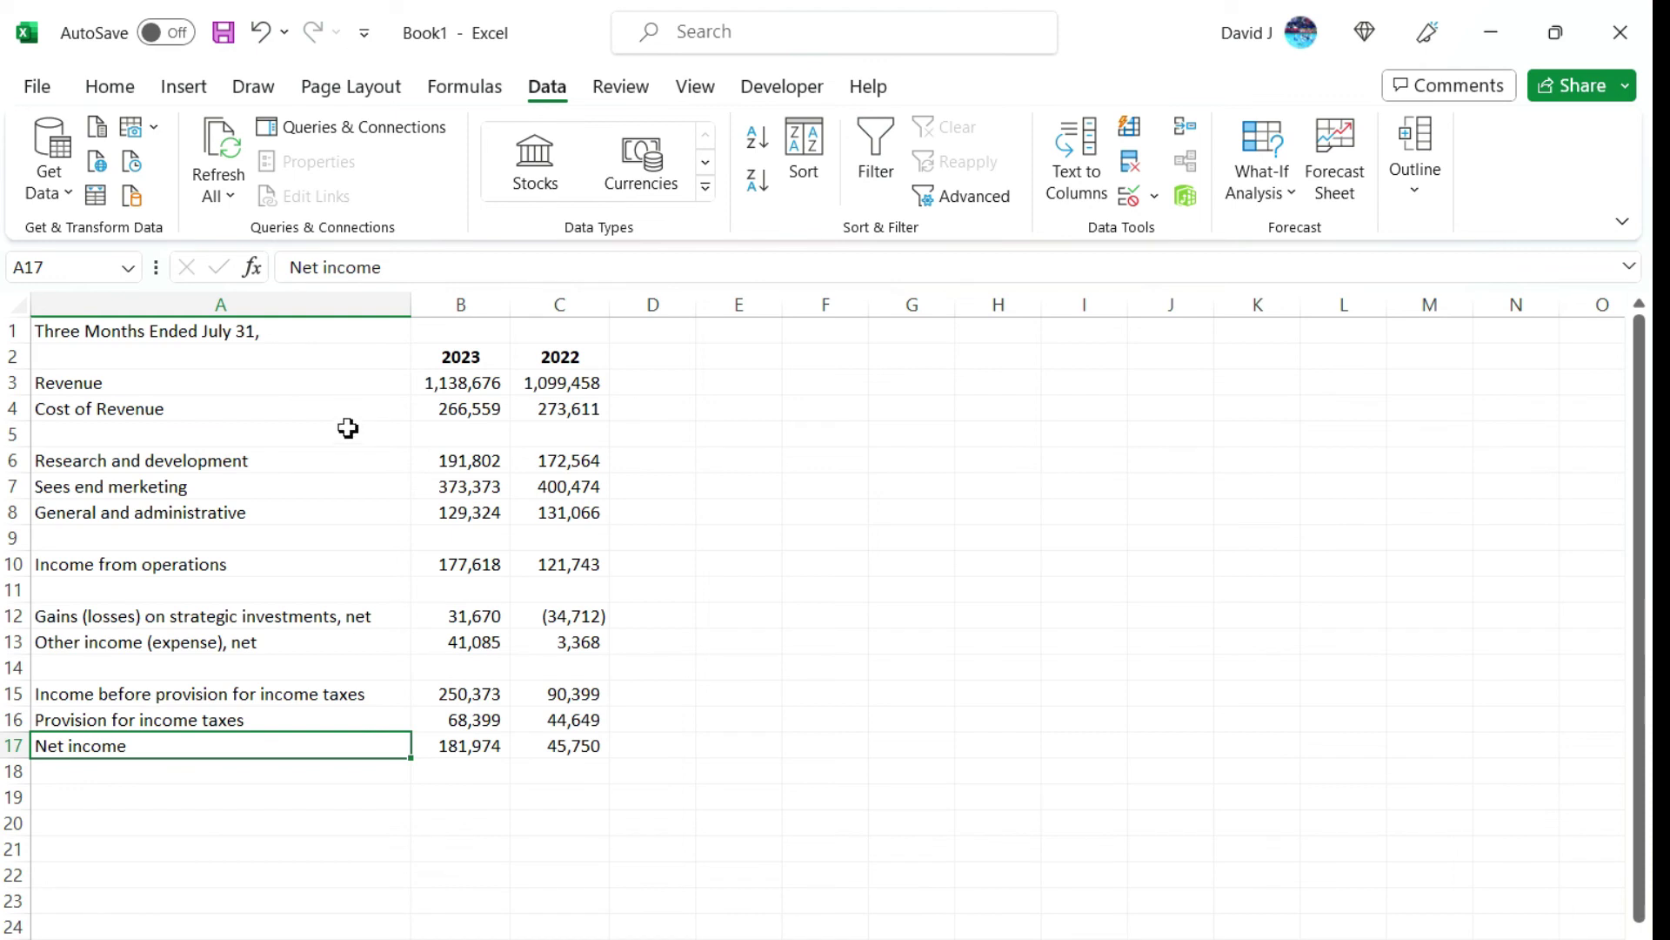